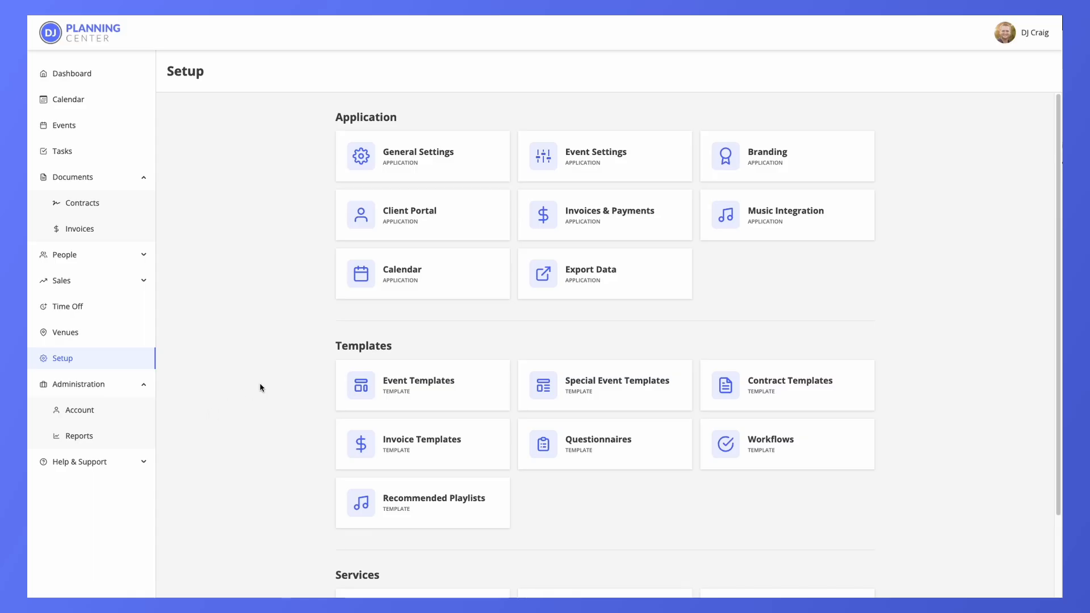
Step: Start connecting Stripe as a payment method with United States as the country and United States Dollar ($) as the currency
click(585, 220)
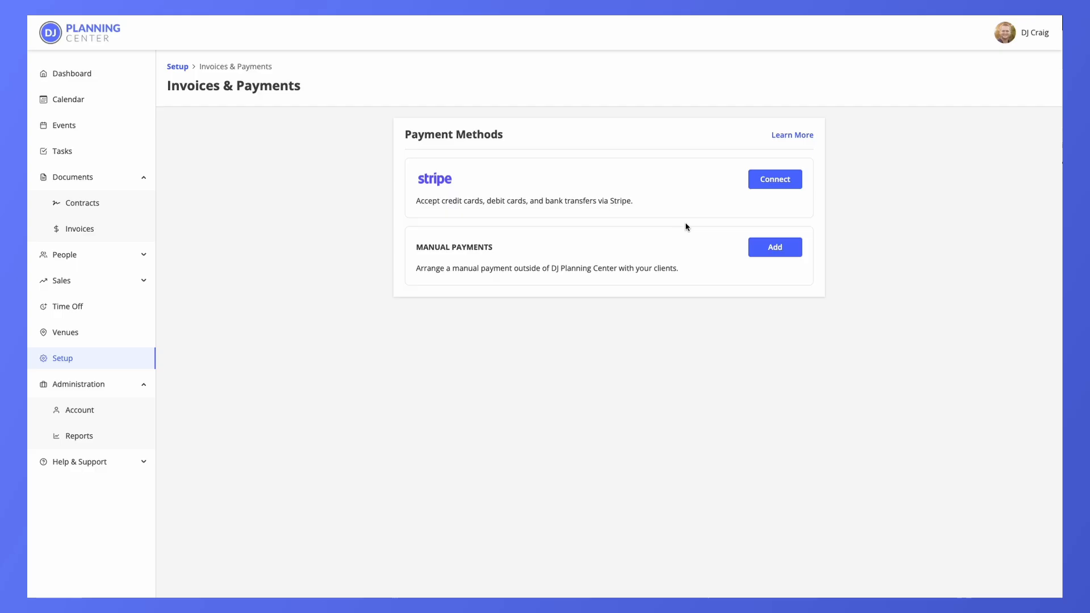
click(763, 181)
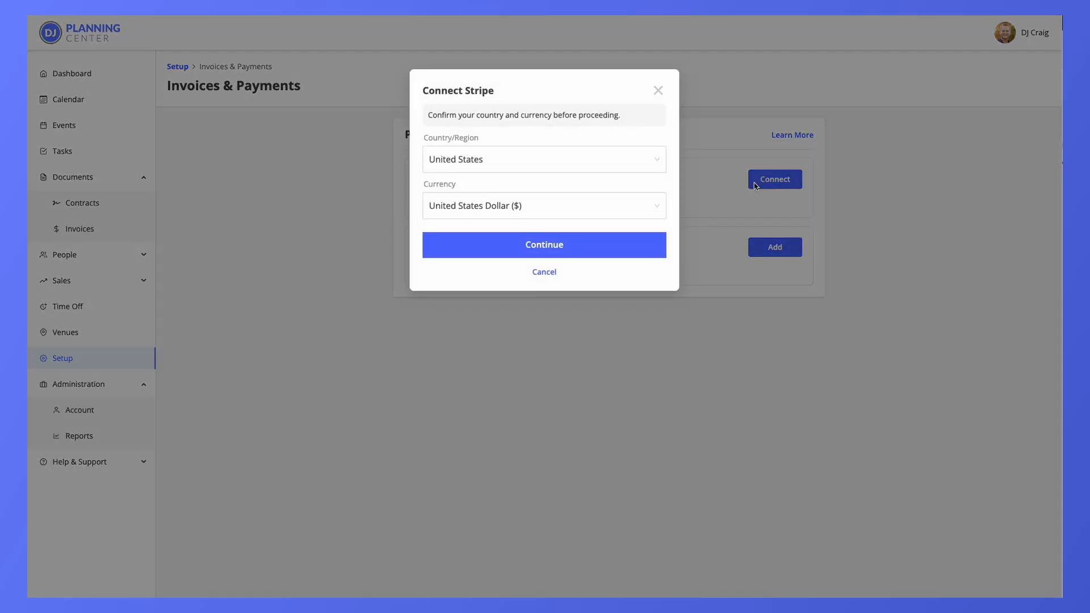
click(544, 250)
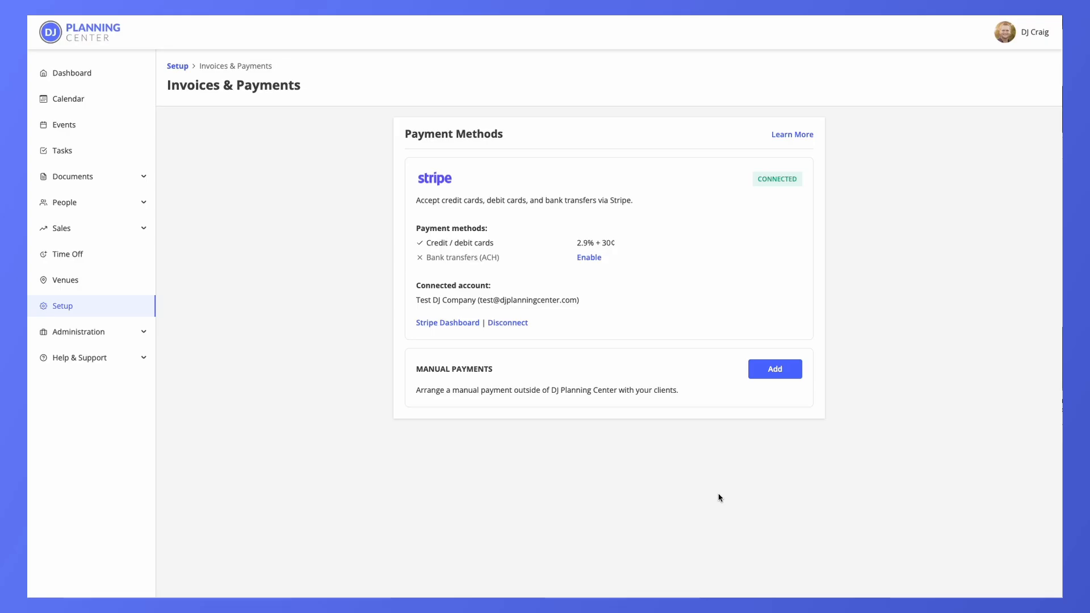
click(773, 370)
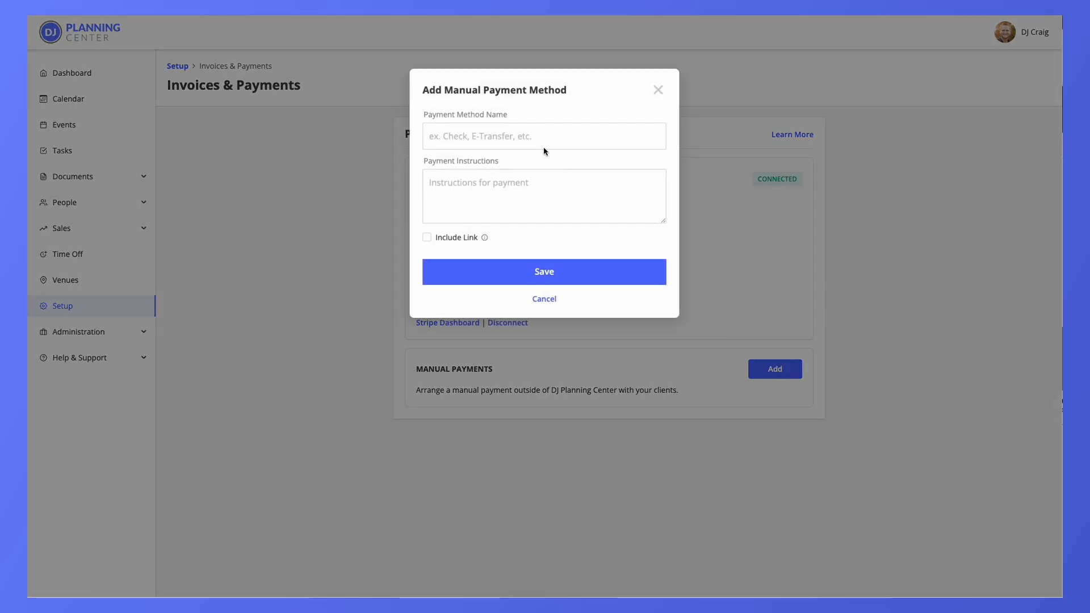
click(543, 147)
text(Venmo)
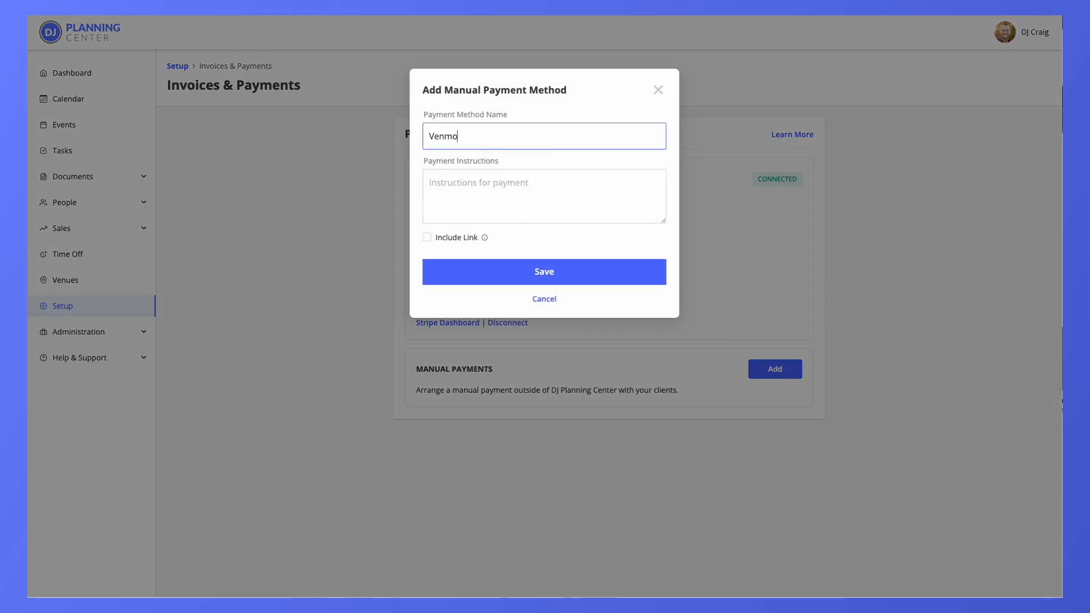
key(Tab)
text(Please find me )
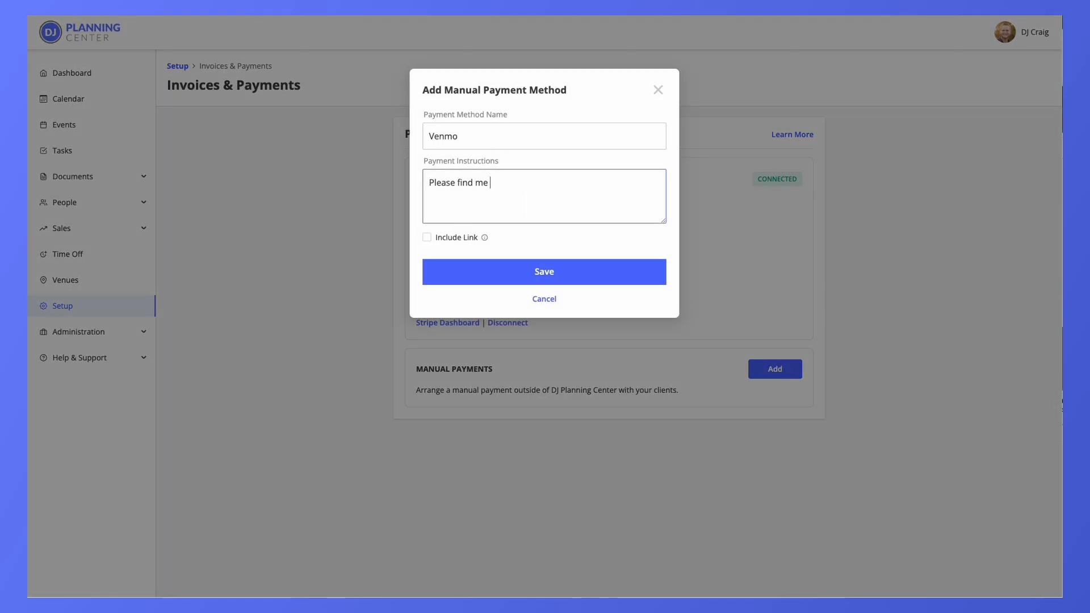
text(@testdjcompany and submit )
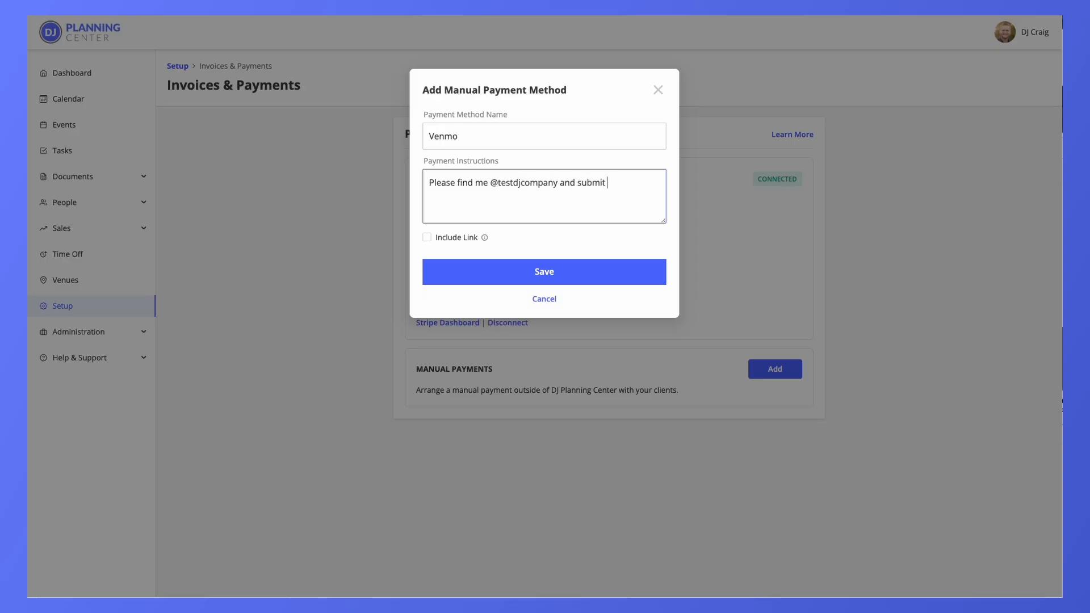
text(your payment!)
click(446, 240)
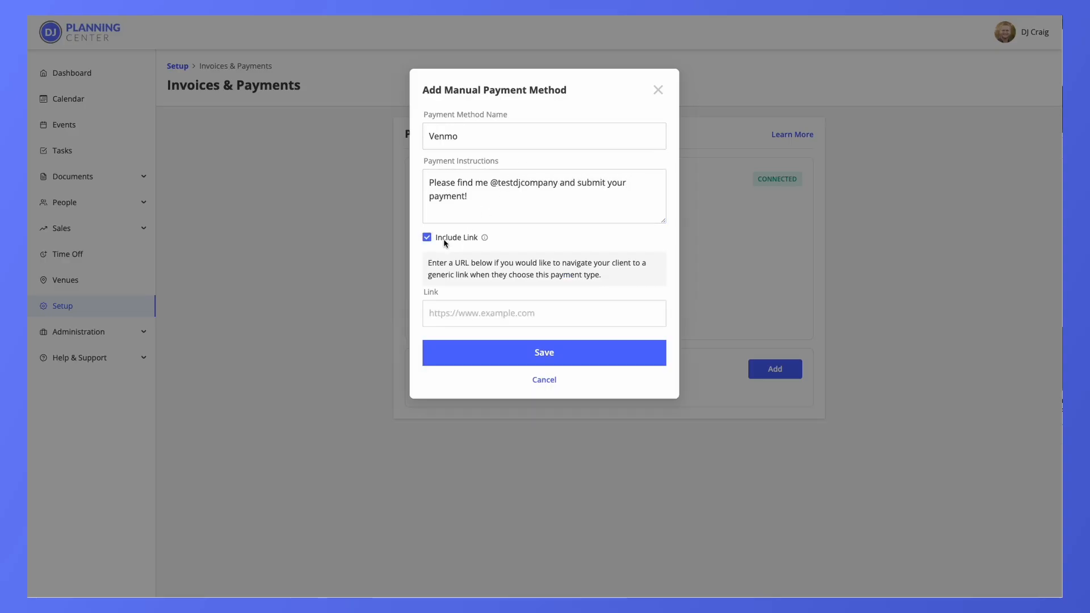
click(472, 317)
key(Down)
key(Down)
key(Down)
key(Return)
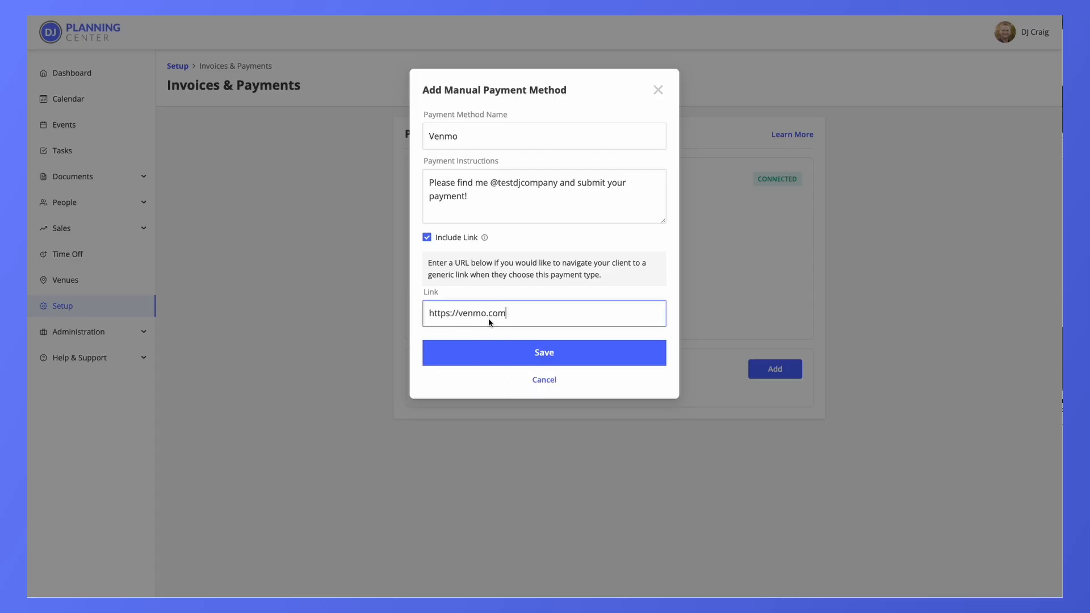
click(548, 355)
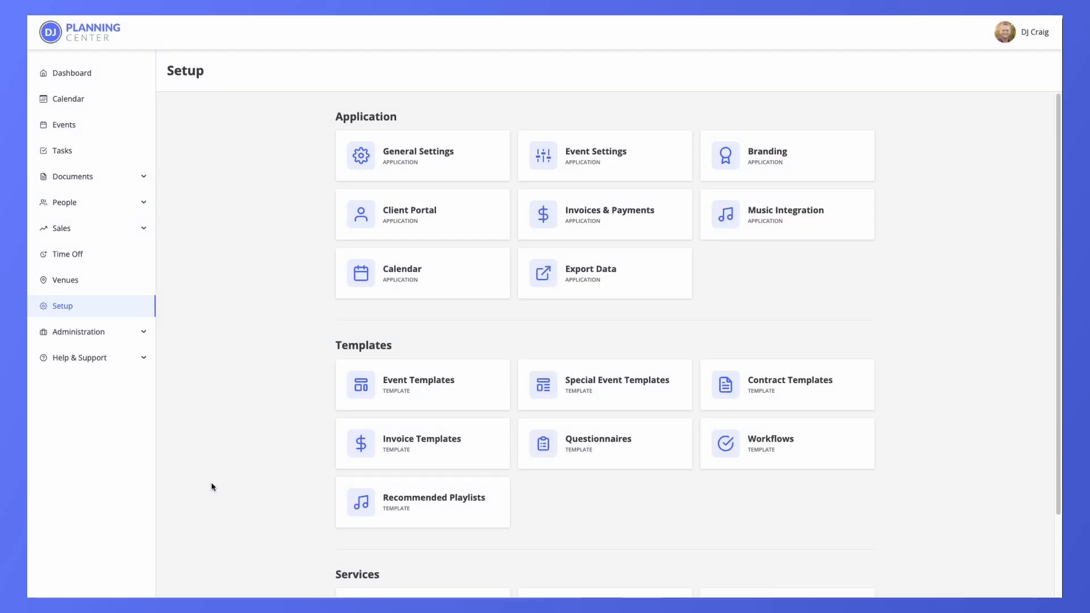
Step: Open the Wedding Invoice template for editing and enable client tips
click(386, 442)
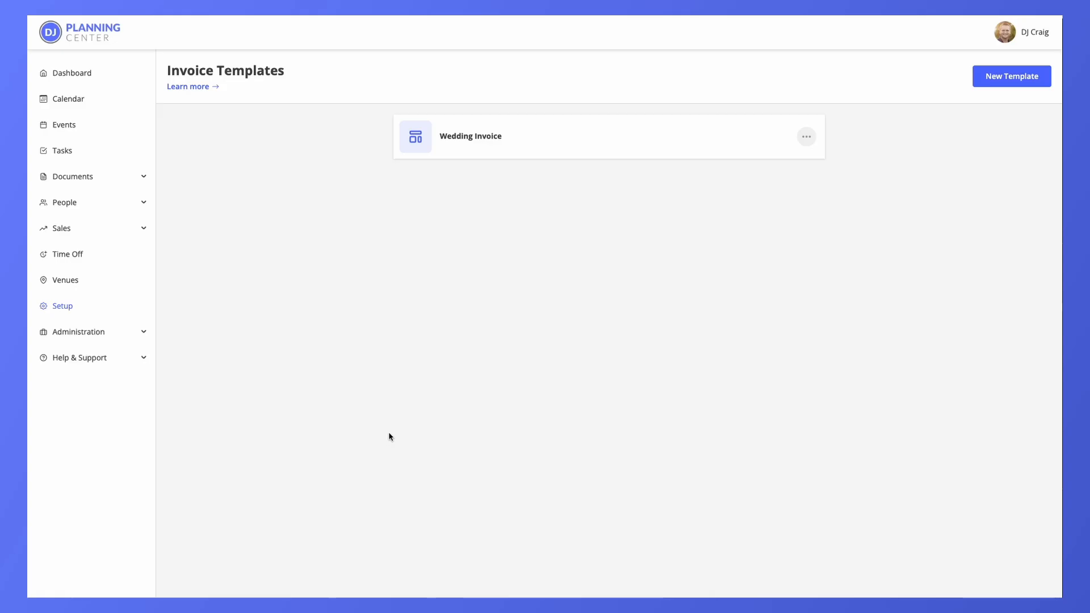
click(471, 139)
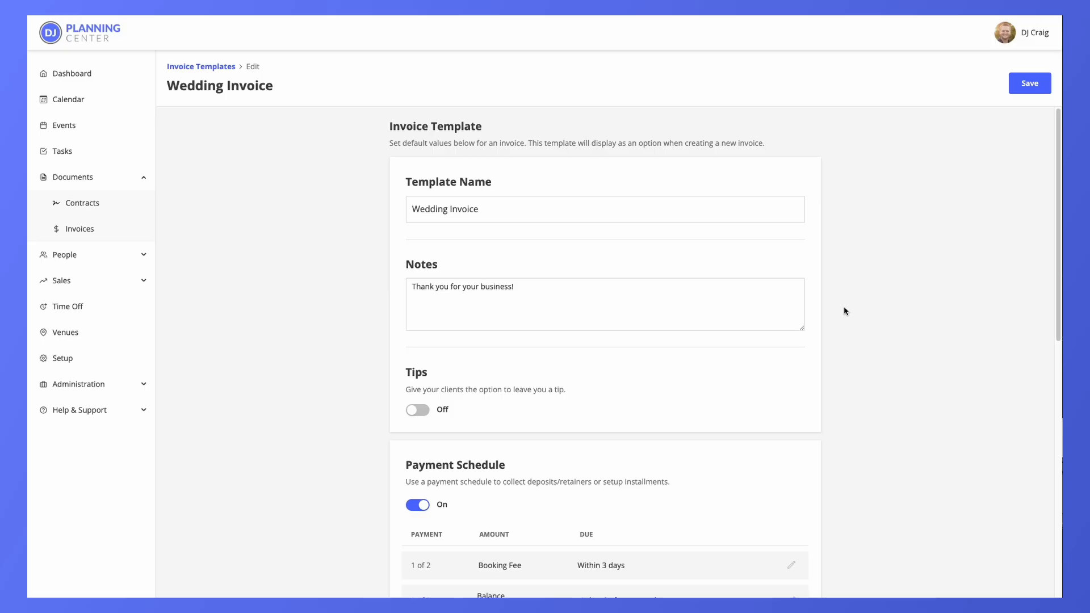
click(662, 302)
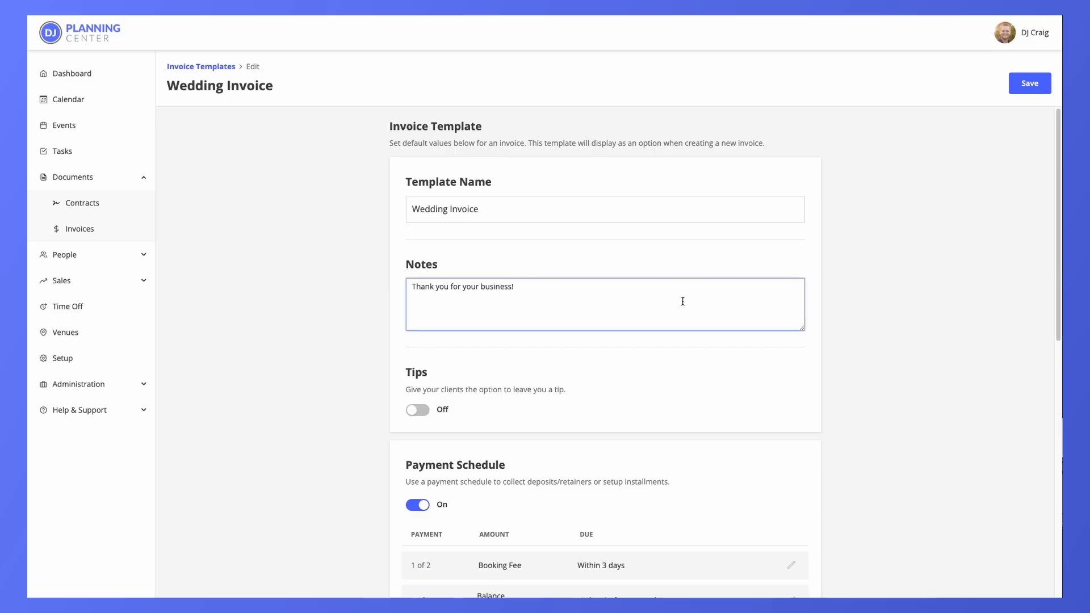
click(912, 311)
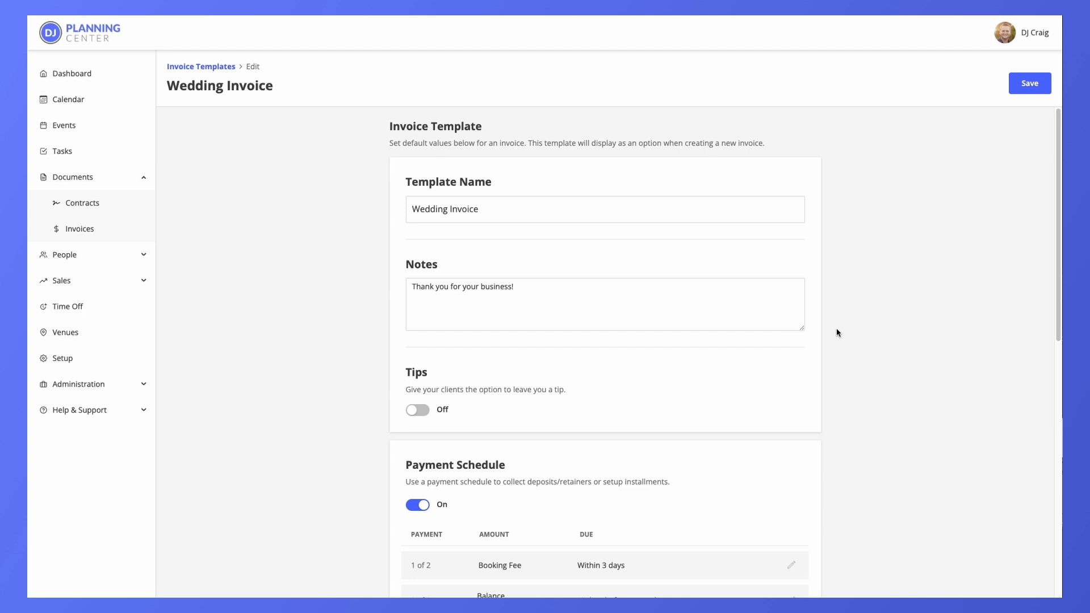
click(422, 414)
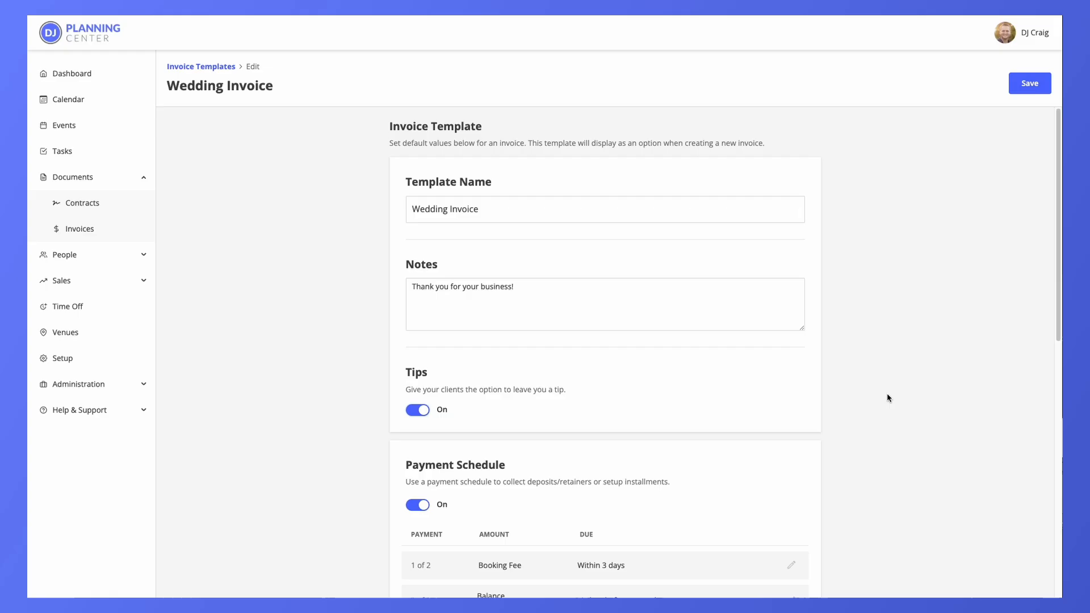
Step: Examine the type and due-date options of the Booking Fee payment in the template's payment schedule, then cancel the edit
scroll(888, 397, down, 2)
scroll(886, 389, down, 1)
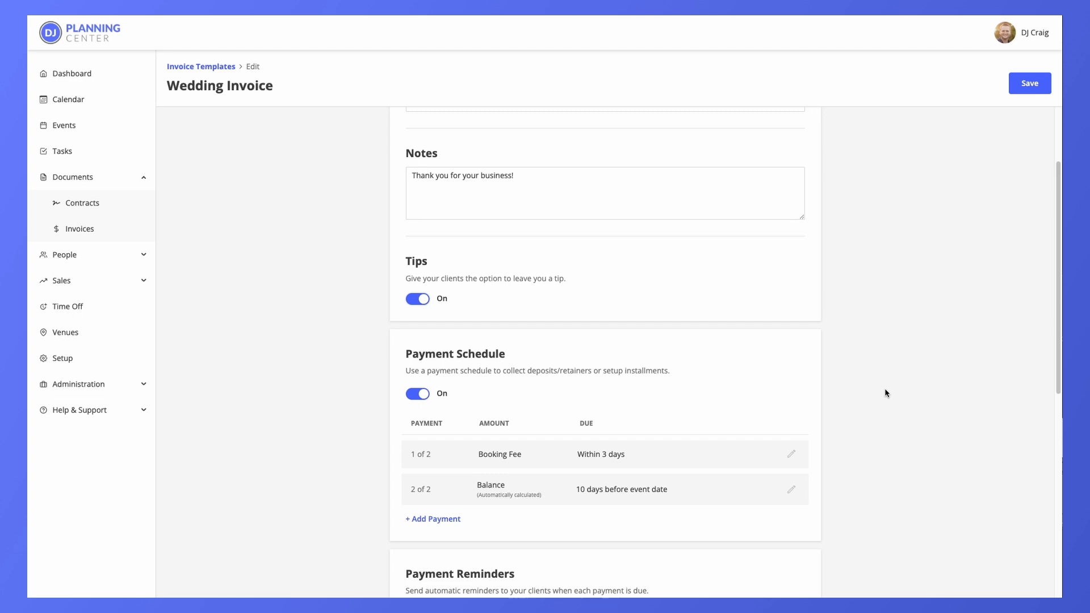
click(792, 454)
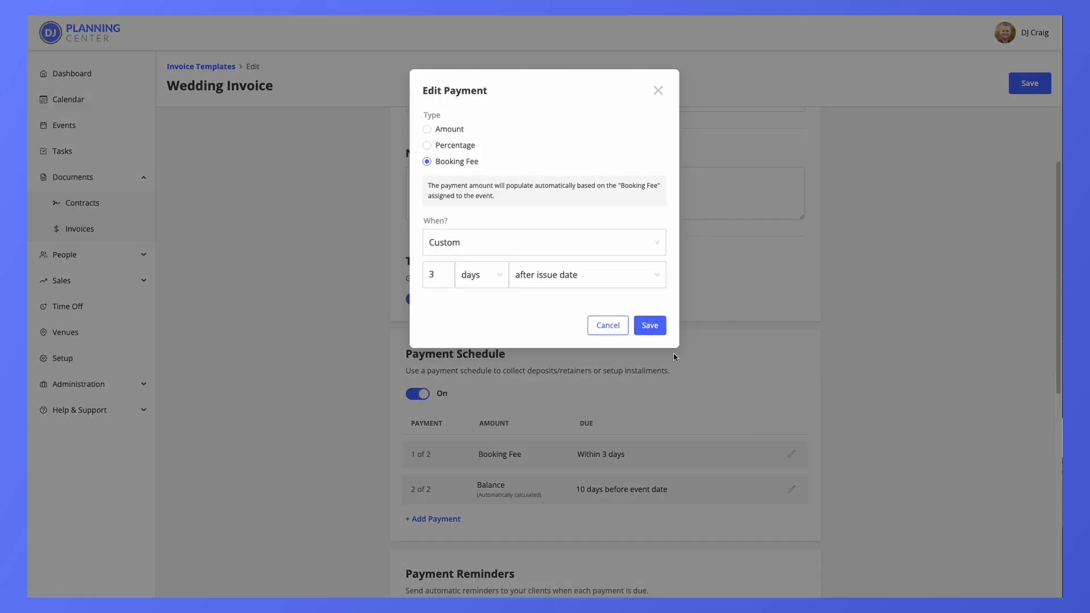
click(453, 132)
click(450, 147)
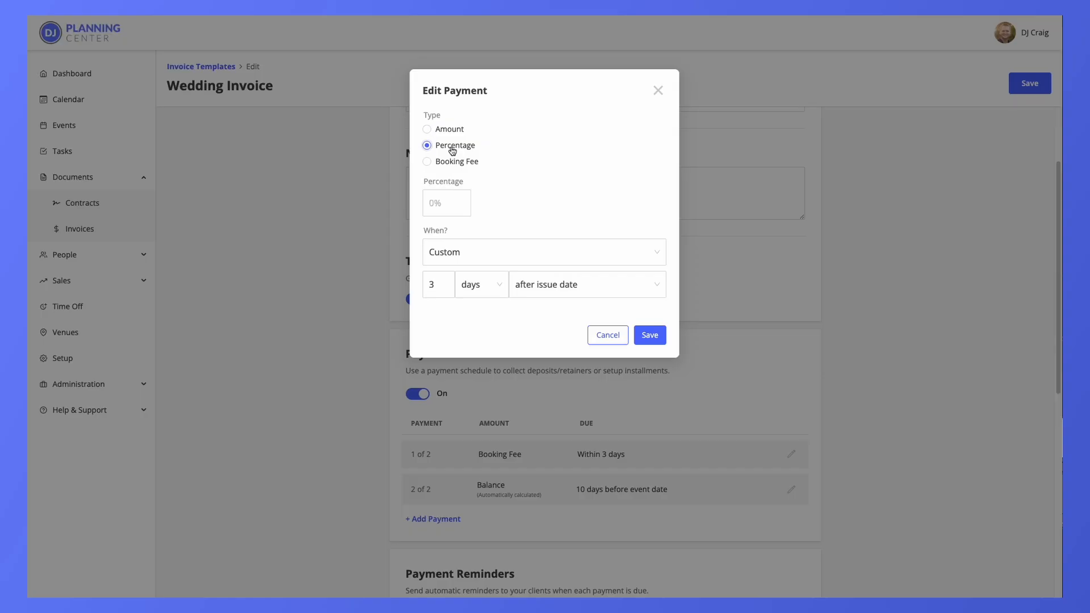
click(450, 164)
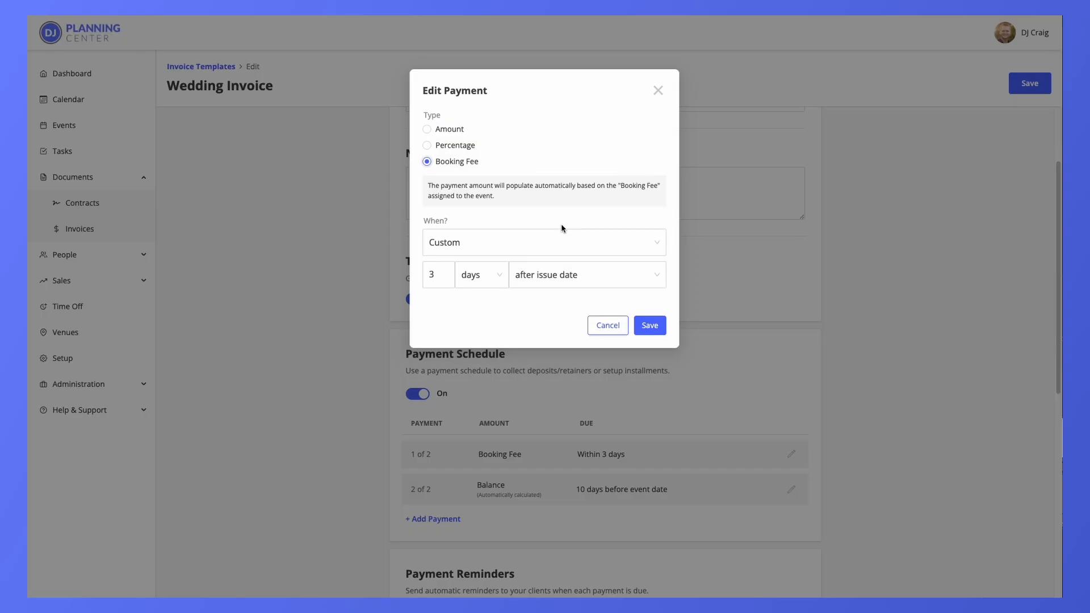
click(477, 246)
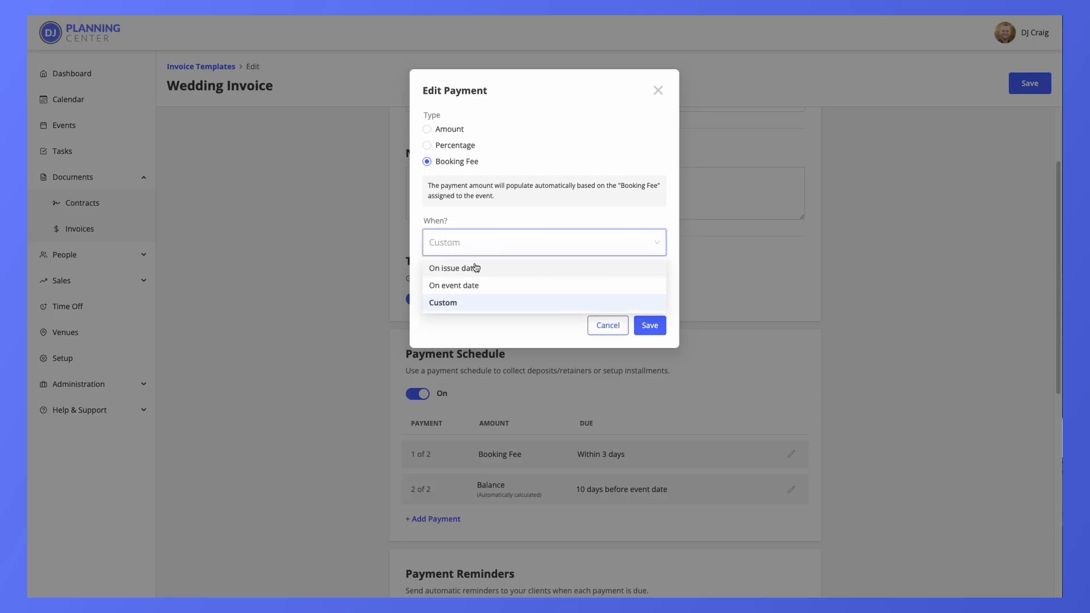
click(469, 310)
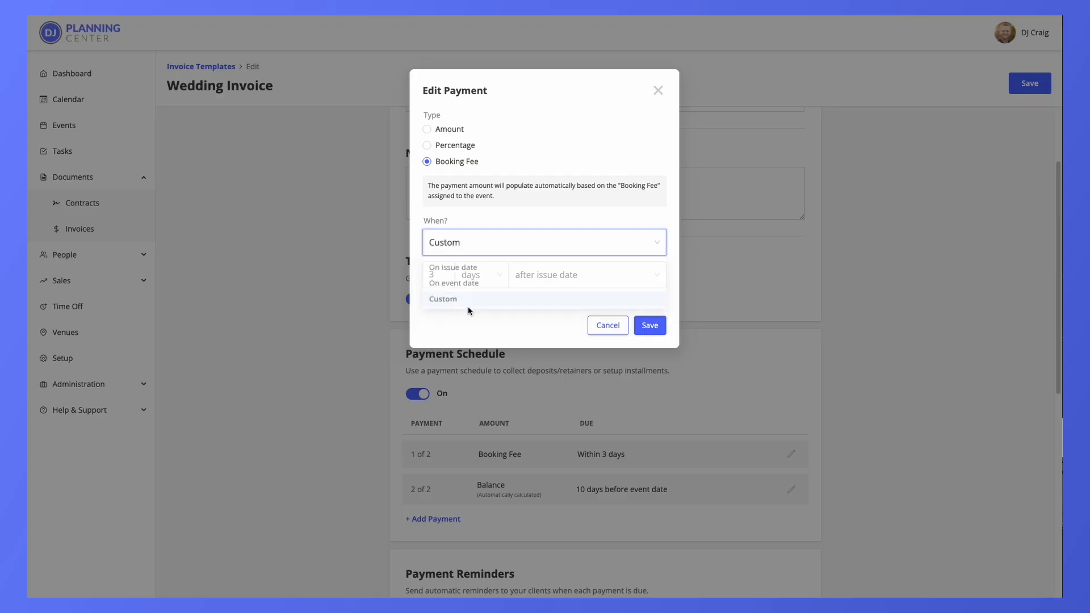
click(605, 328)
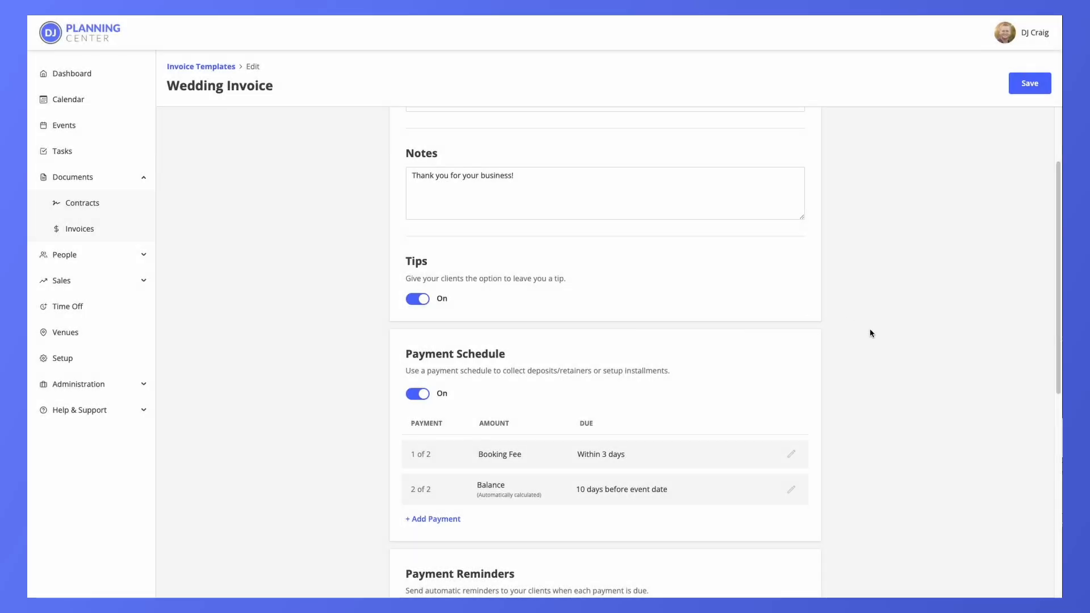
Step: Examine the timing options of the first payment reminder and the selectable payment methods in the template
scroll(872, 333, down, 6)
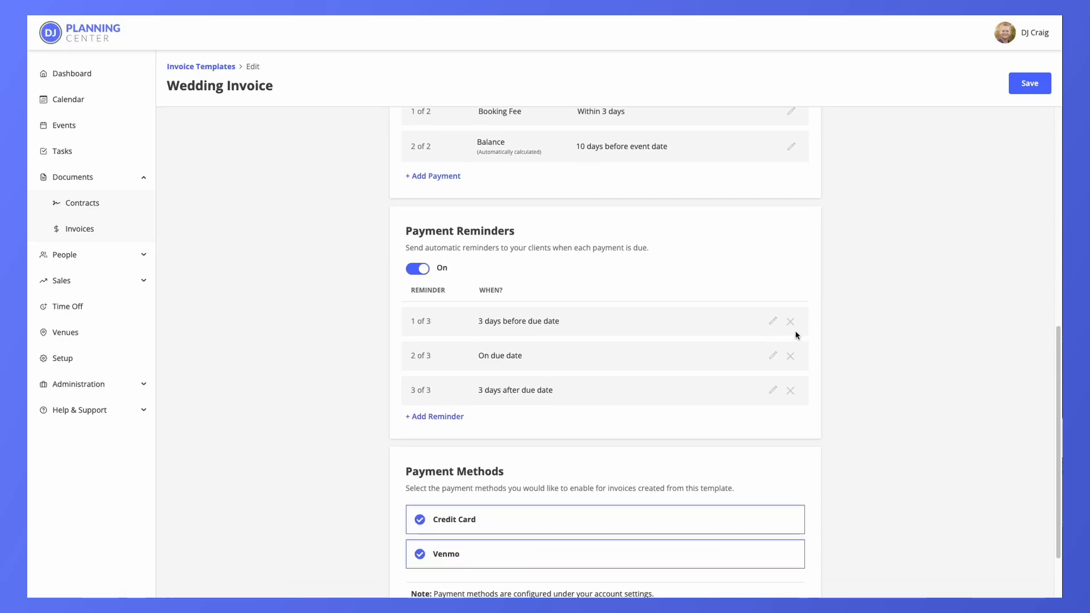
click(773, 321)
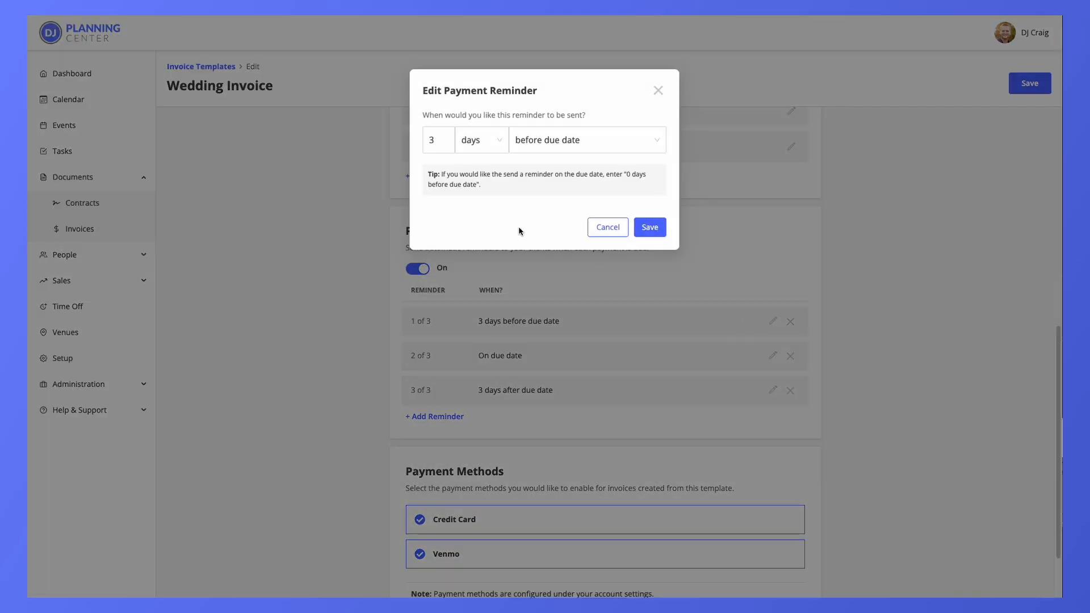
click(603, 229)
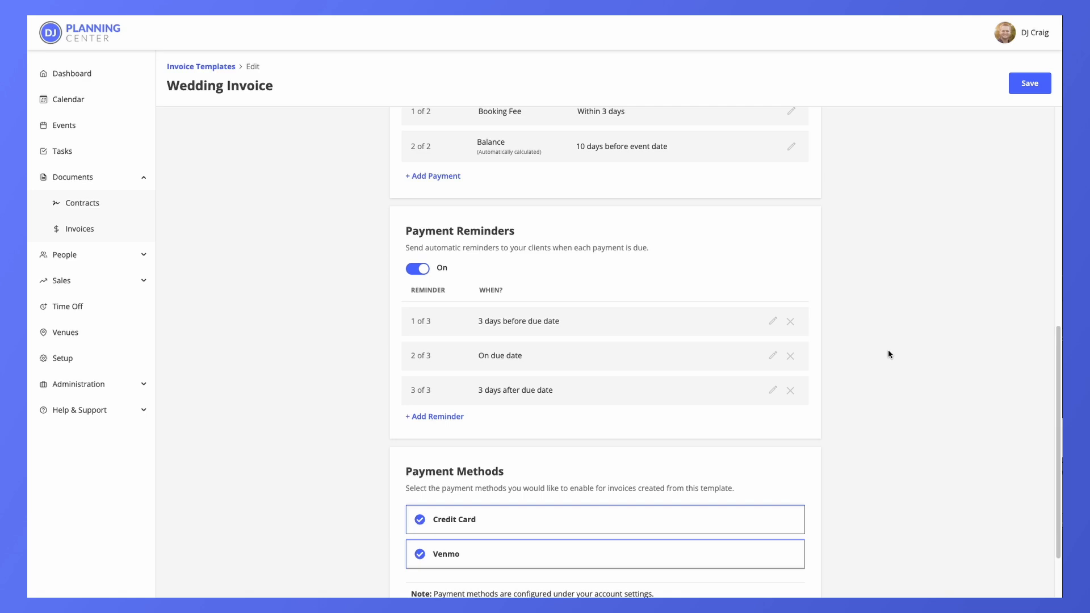
scroll(888, 350, down, 3)
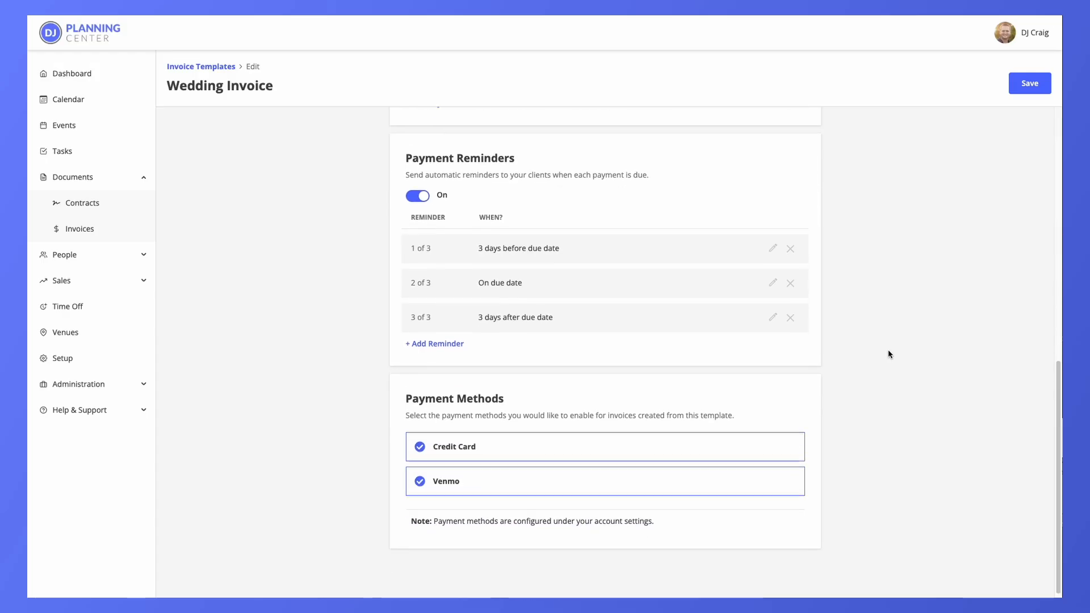
click(552, 470)
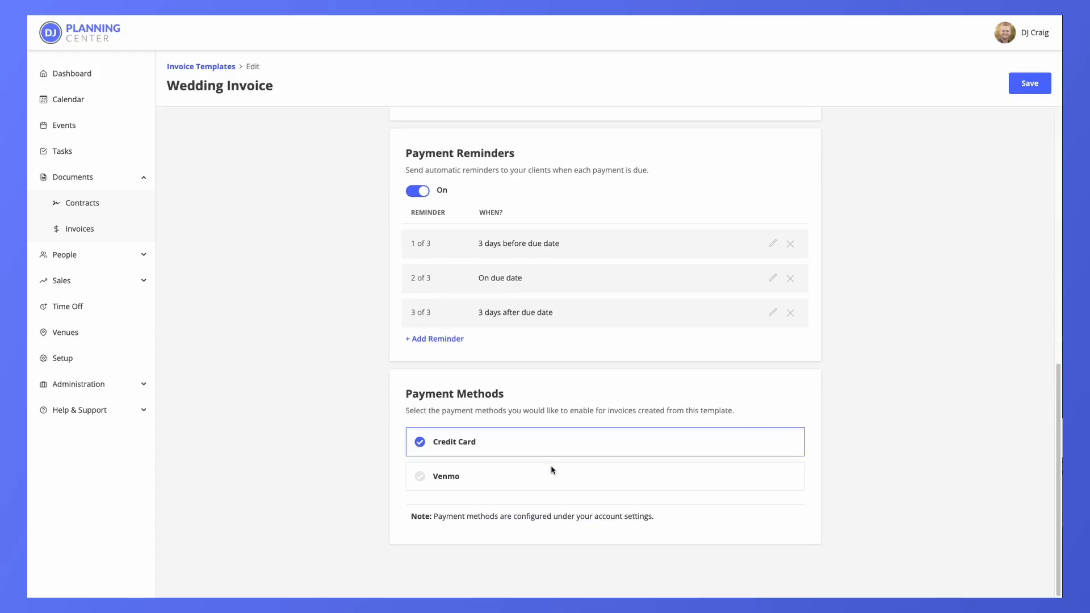
click(552, 470)
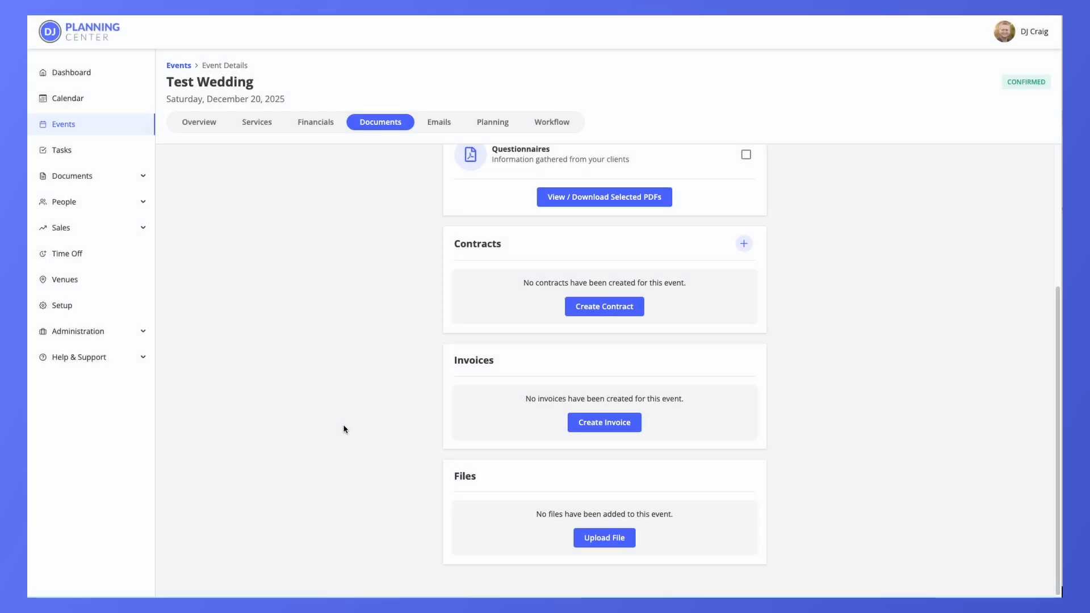
Step: Create an invoice for the Test Wedding event from the Wedding Invoice template, billed to the preselected client
click(586, 418)
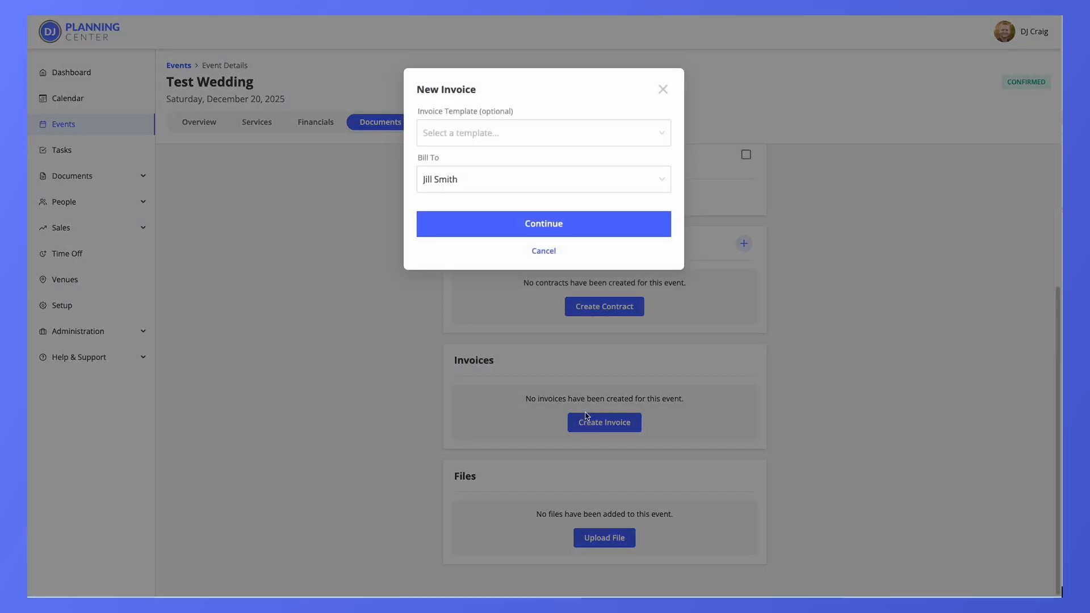
click(503, 136)
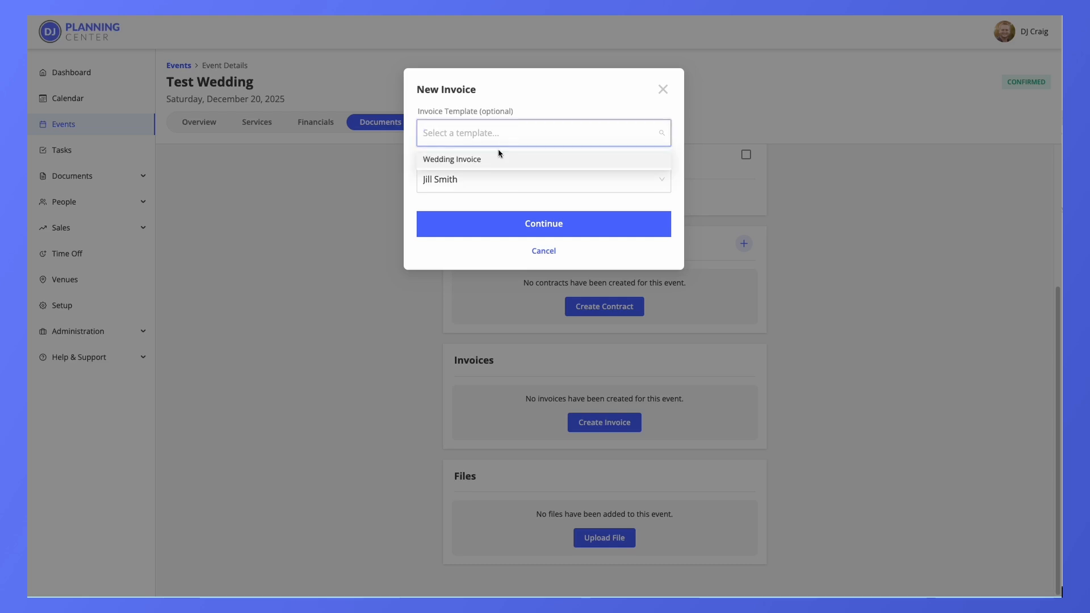
click(495, 159)
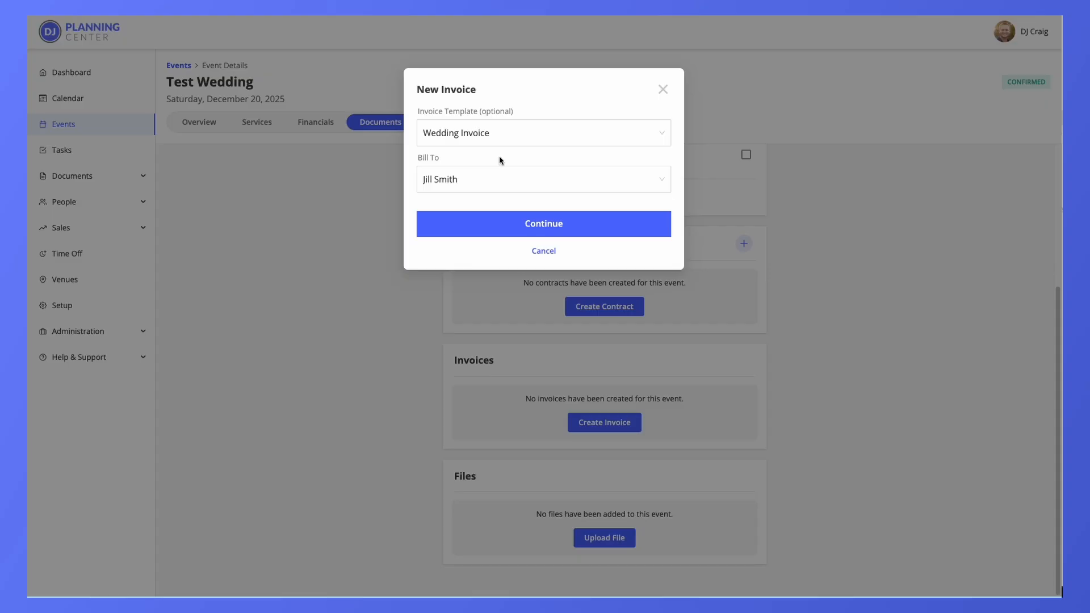
click(540, 229)
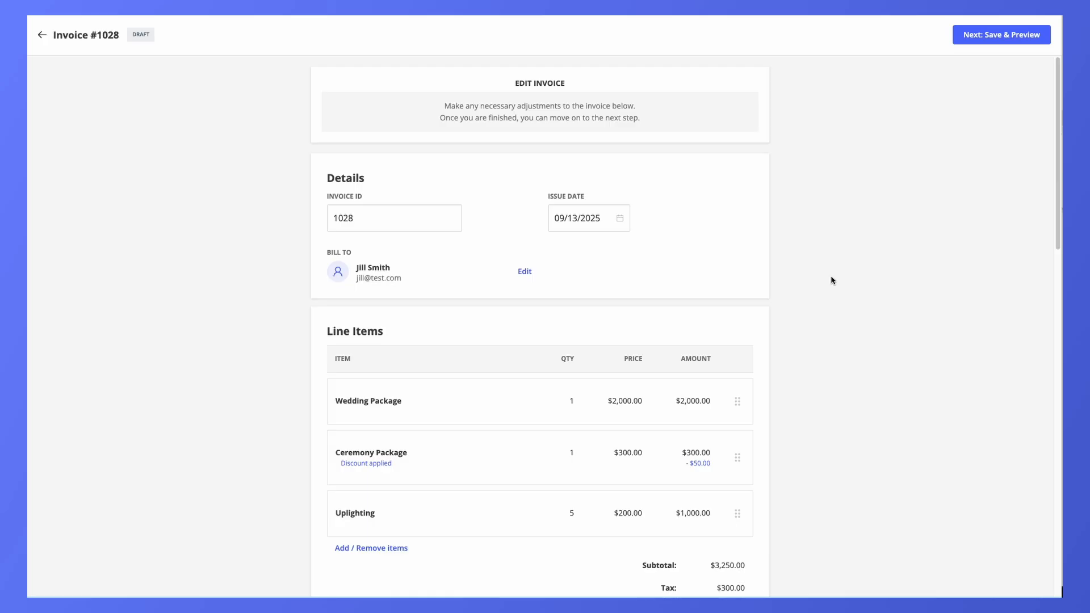
Step: Examine the invoice ID and issue date fields of the draft invoice
click(393, 224)
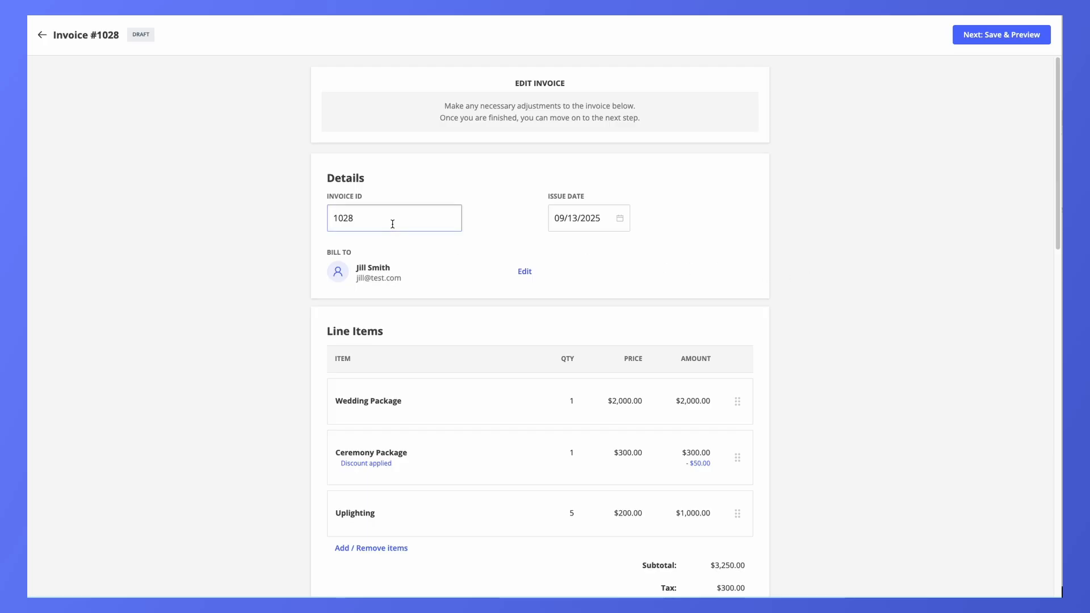
click(579, 224)
scroll(836, 399, down, 4)
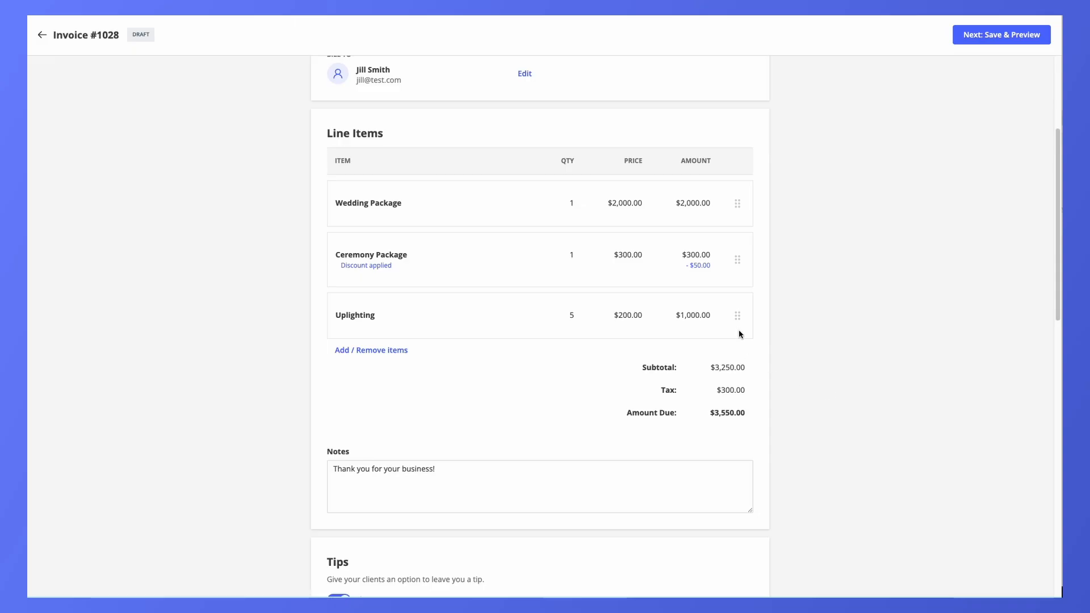
Step: Exclude the Uplighting add-on from the invoice's line items, include it again and close the item selection
mouse_move(738, 328)
mouse_down()
mouse_move(735, 258)
mouse_move(738, 319)
mouse_up()
click(374, 350)
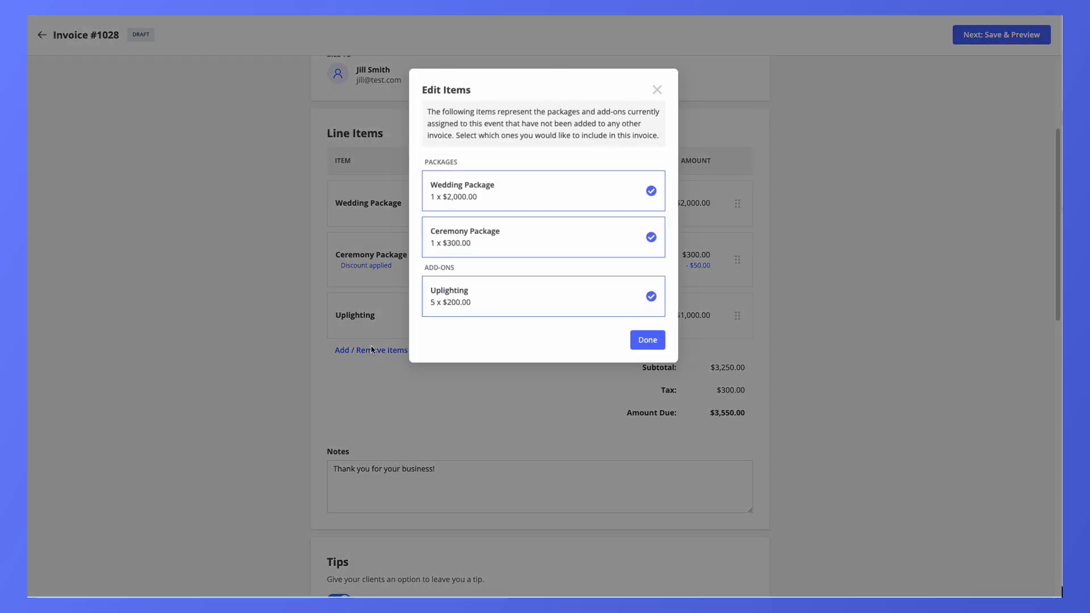
click(588, 301)
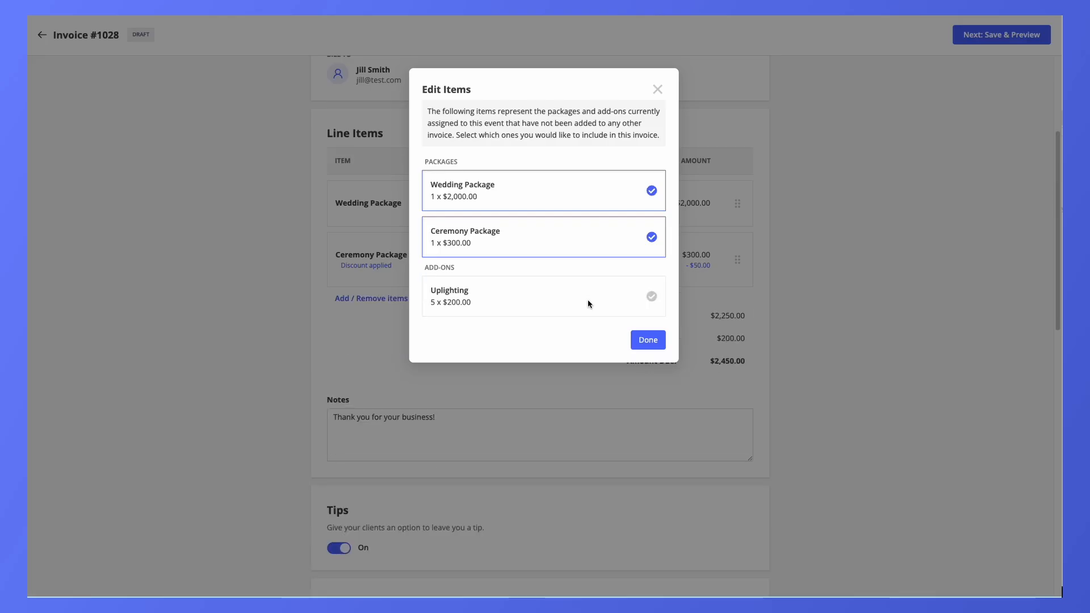
click(588, 301)
click(648, 340)
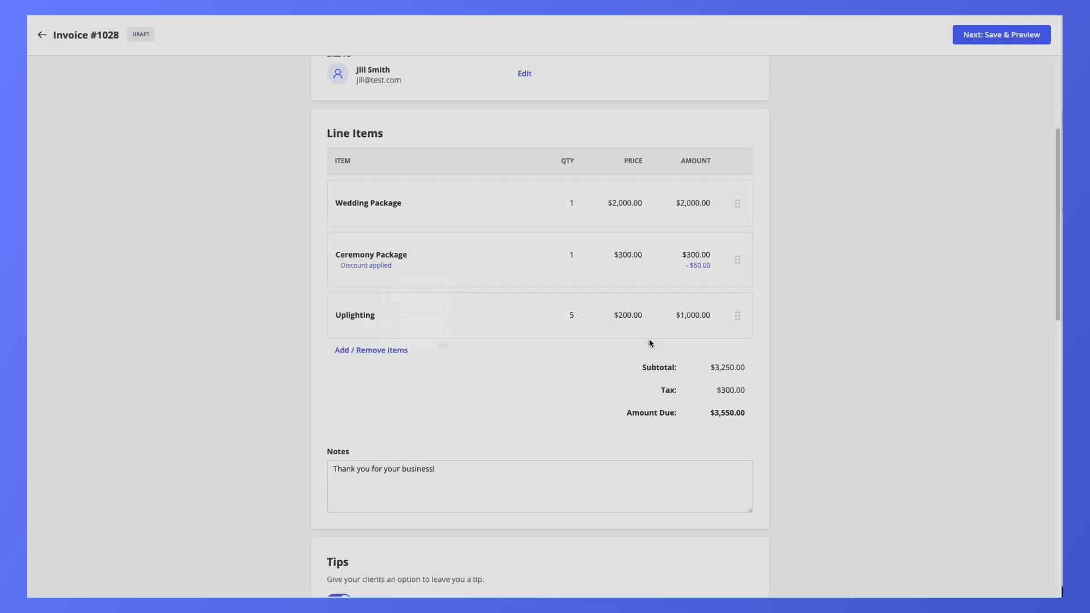
Step: Examine the invoice's notes, tips, payment schedule, reminders and payment methods, including the Venmo override link
scroll(834, 336, down, 3)
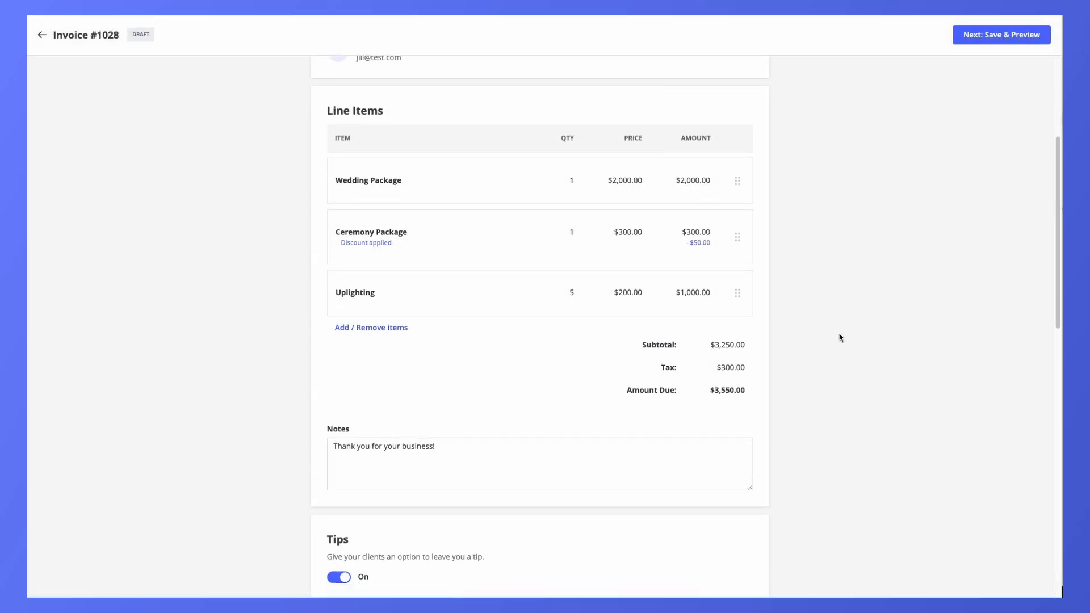
click(653, 359)
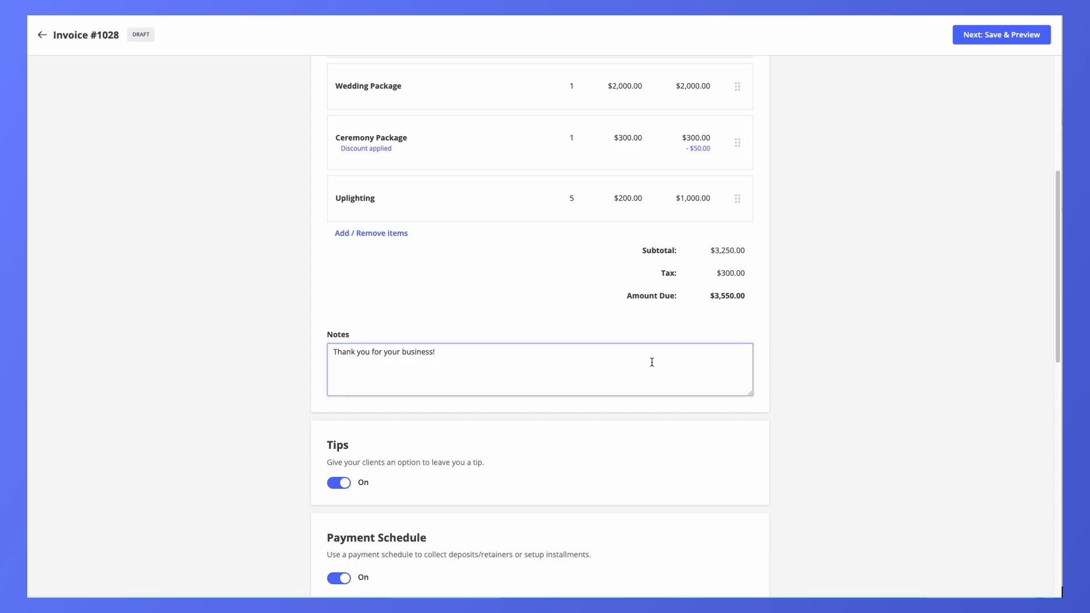
click(838, 357)
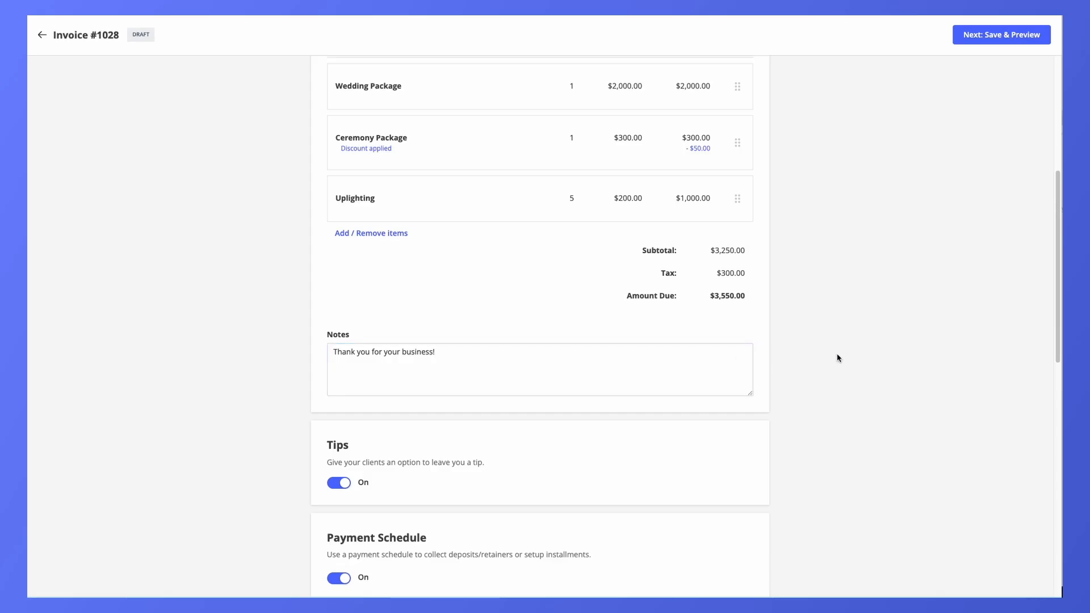
scroll(809, 372, down, 4)
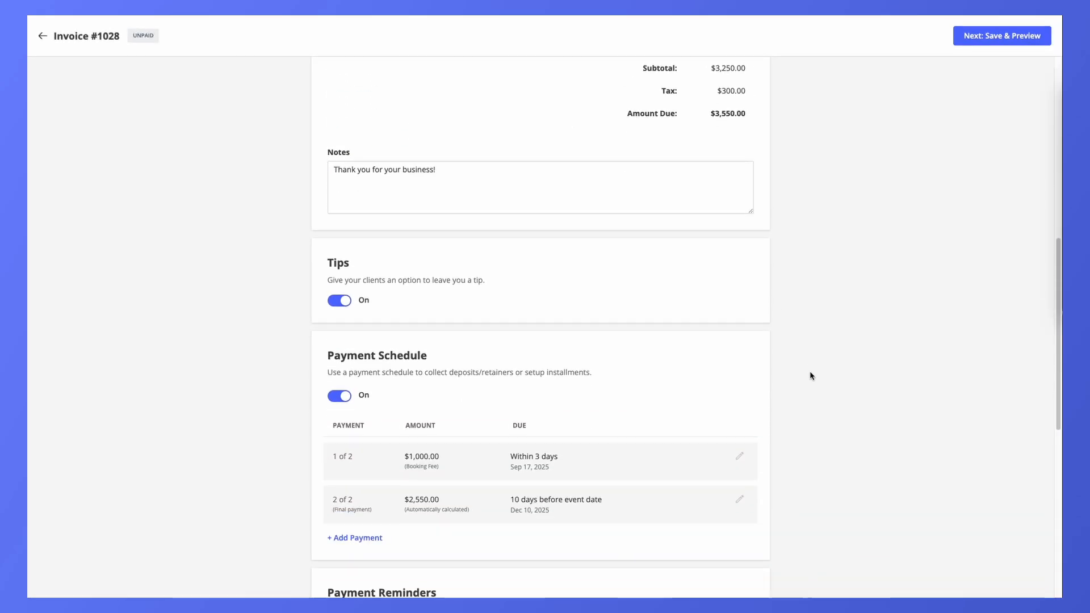
scroll(810, 372, down, 3)
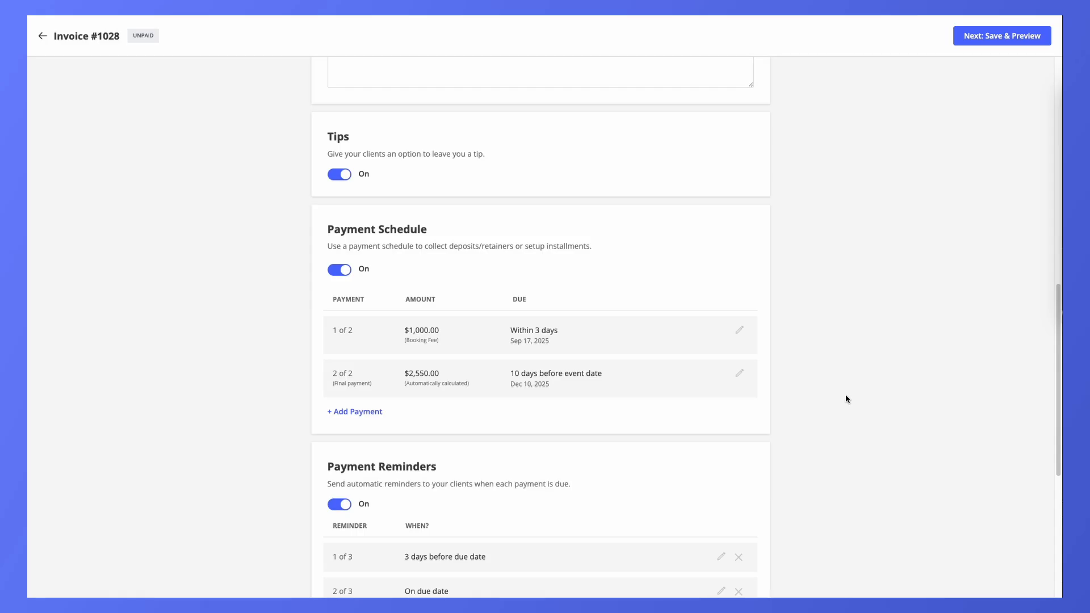
scroll(846, 399, down, 5)
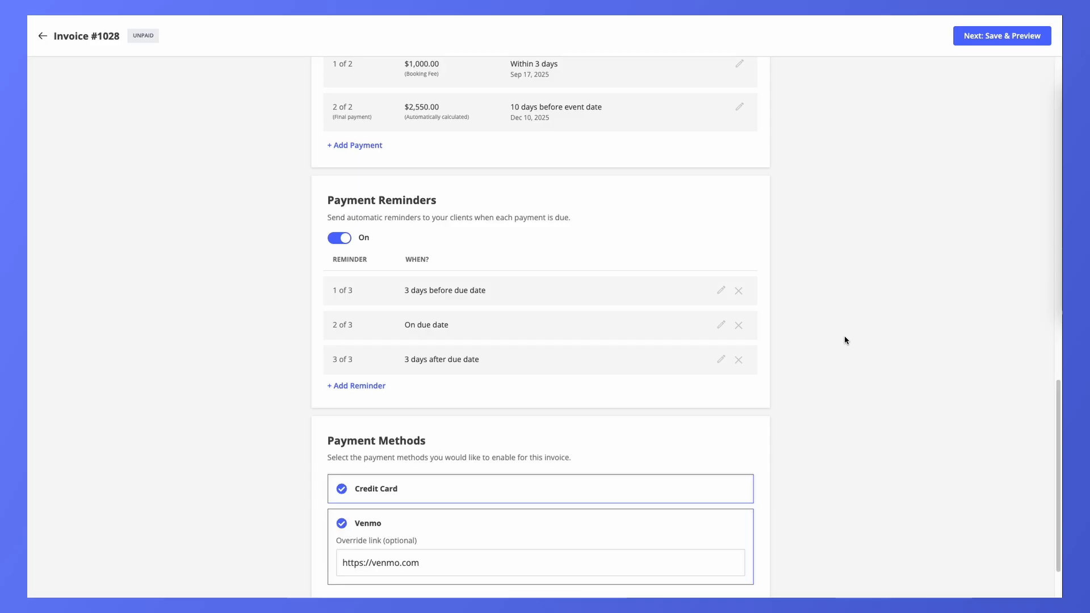
scroll(844, 340, down, 2)
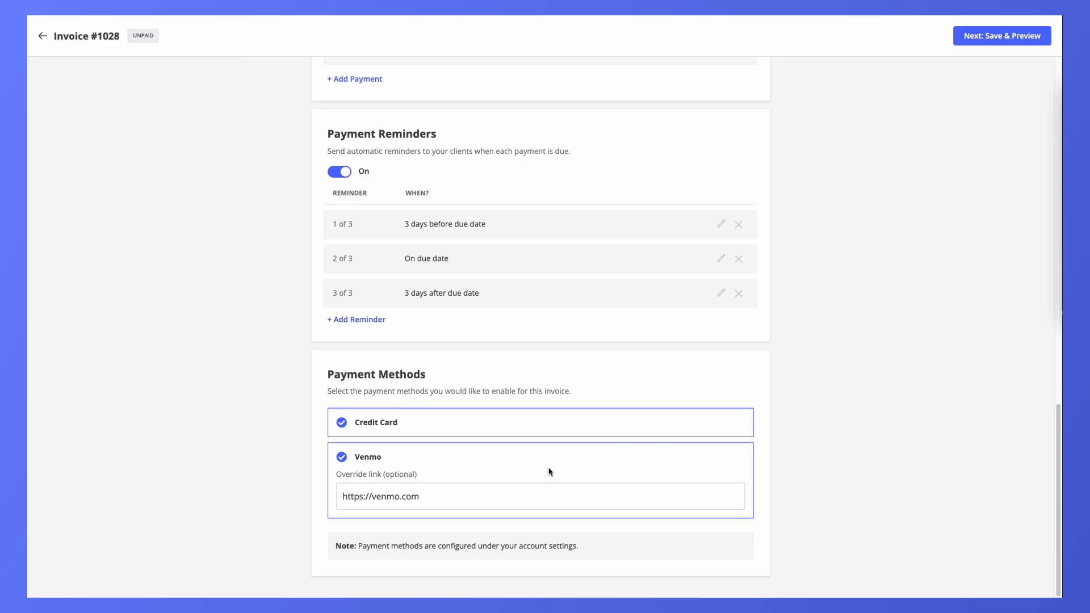
click(440, 498)
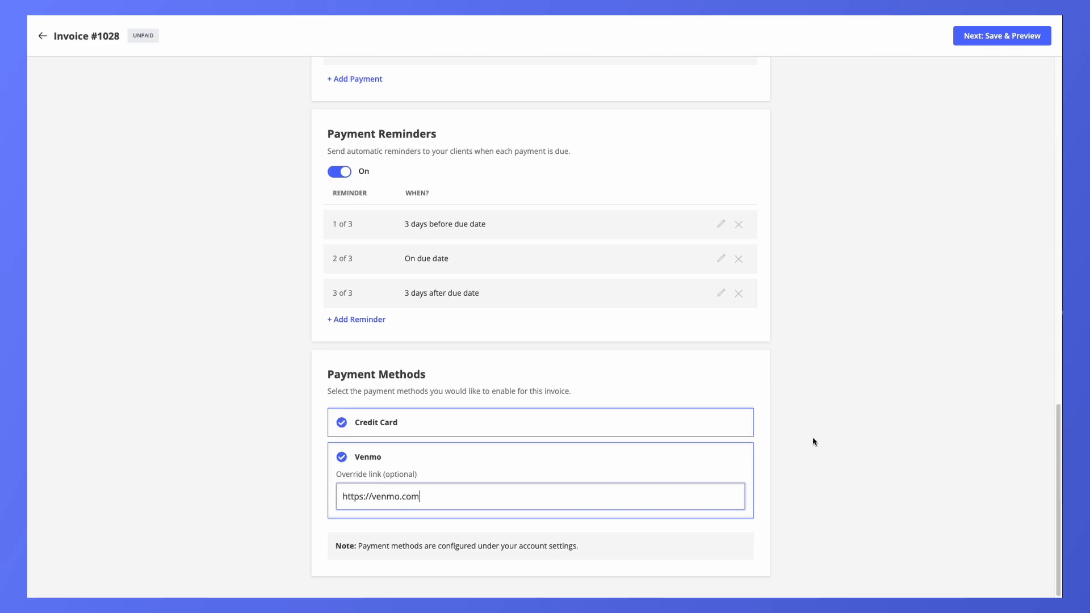
click(879, 381)
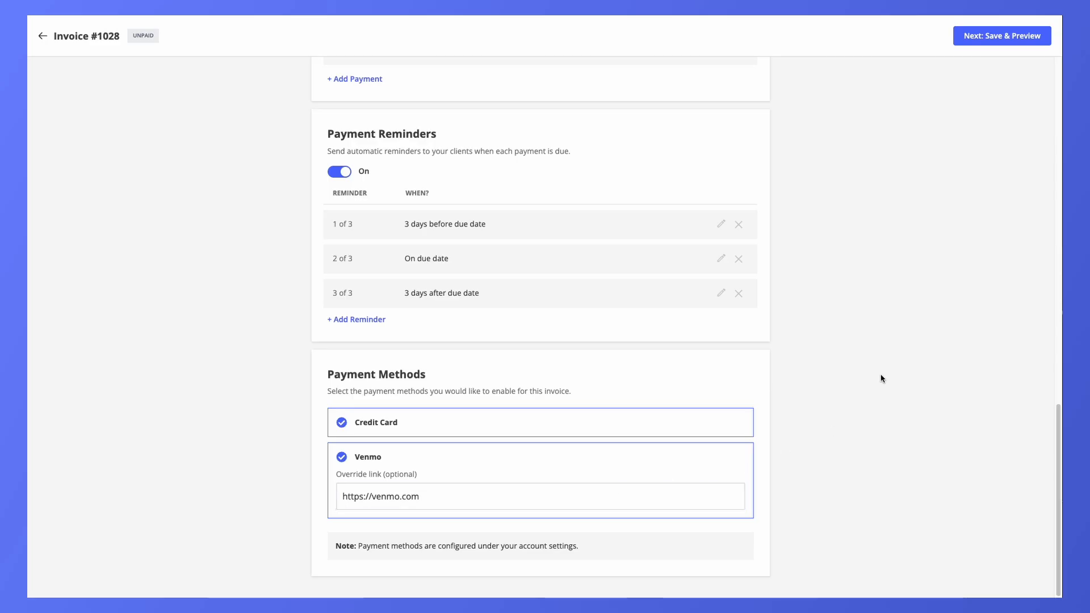
Step: Save the invoice and review its client preview through to the payment schedule
click(1005, 37)
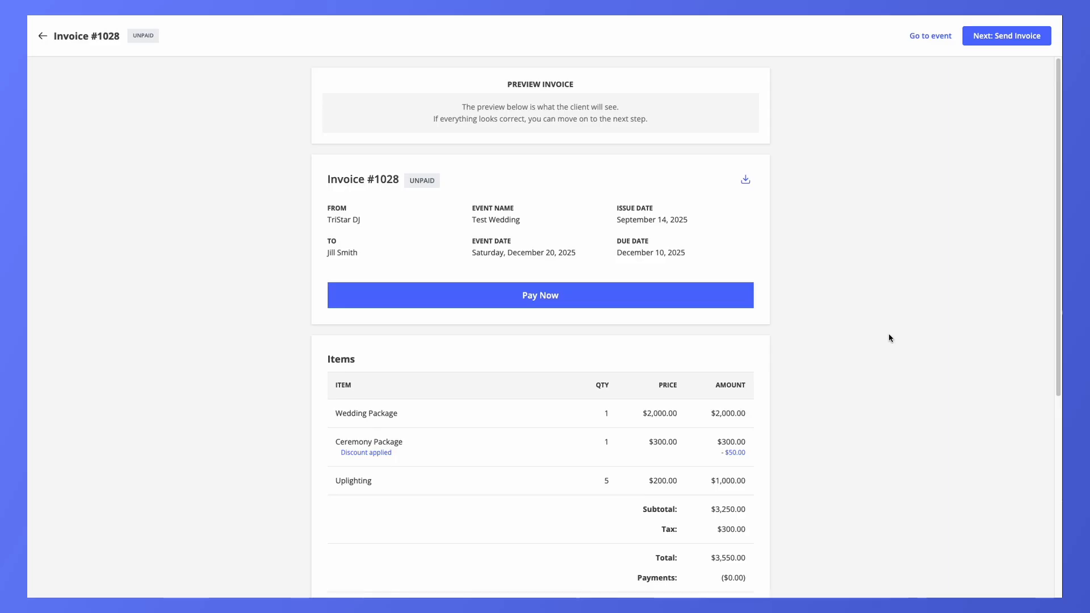
scroll(836, 347, down, 5)
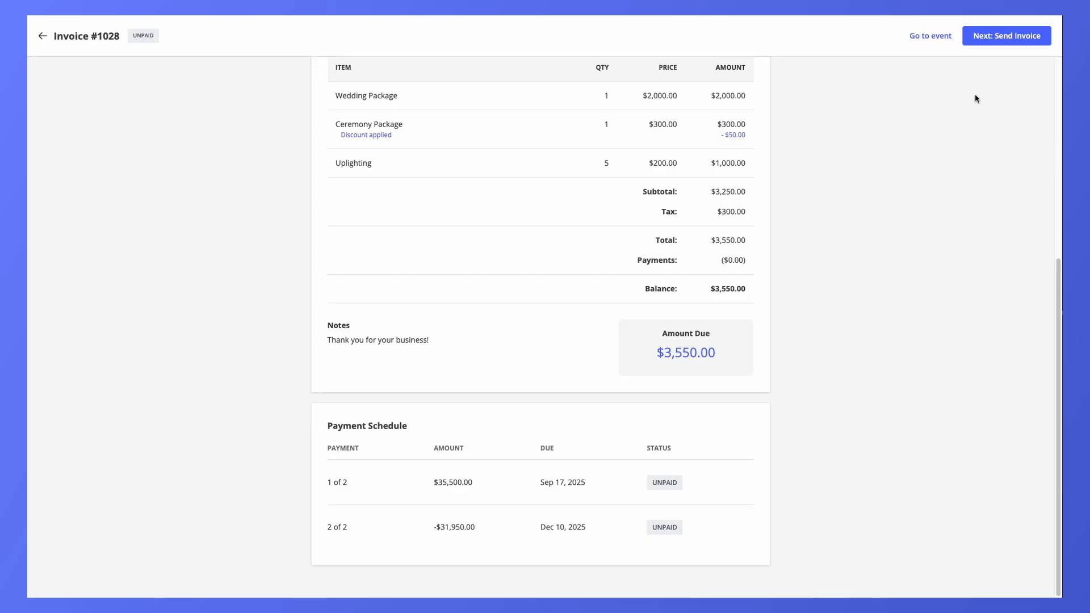
Step: Proceed to sending the invoice and add the first suggested contact as a CC recipient
click(1007, 37)
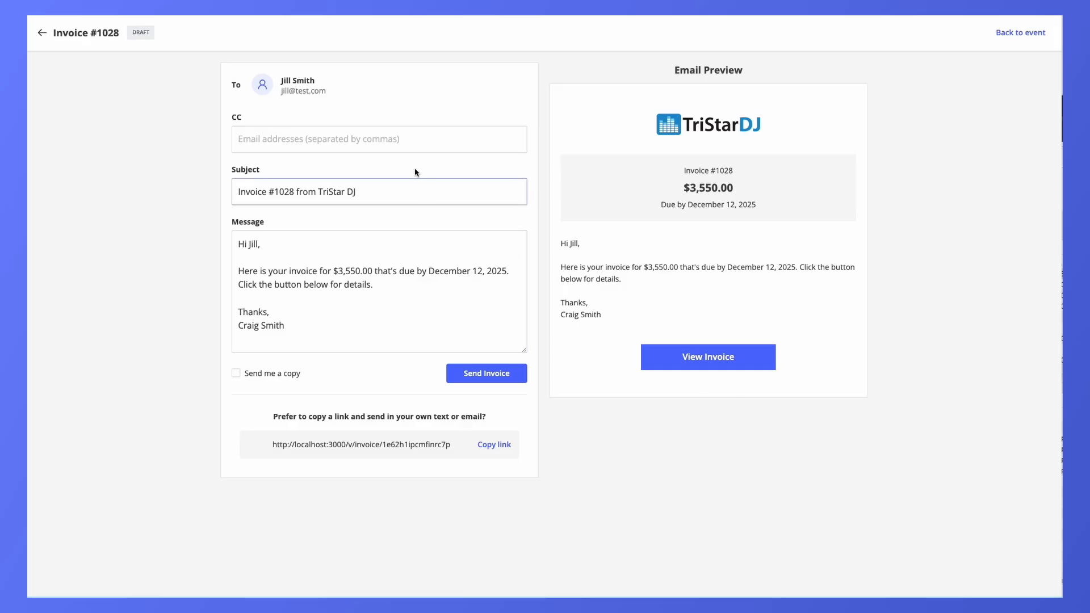
click(404, 147)
click(398, 167)
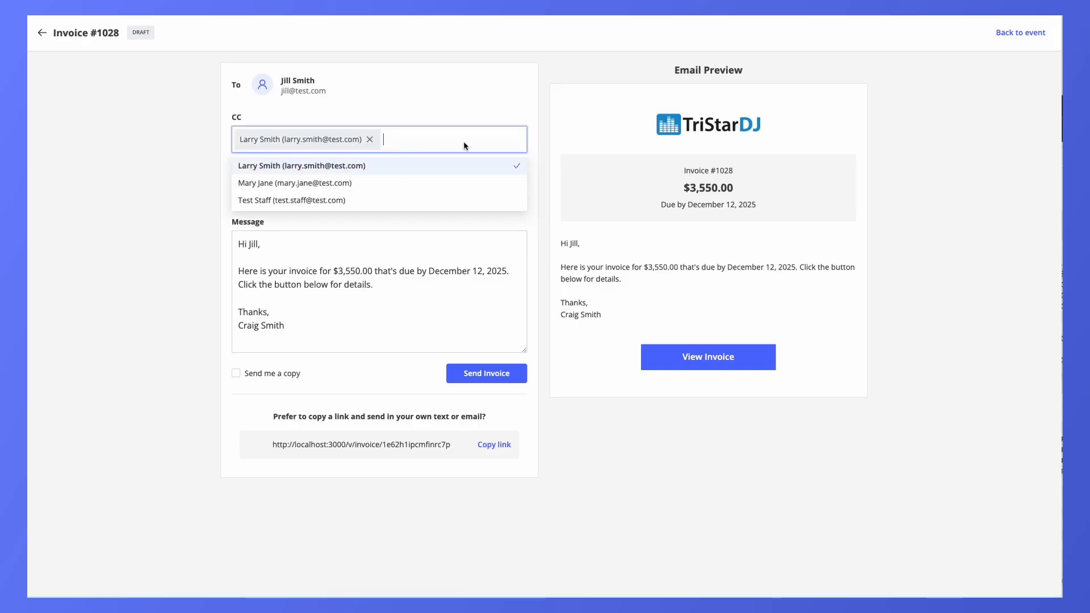
click(571, 131)
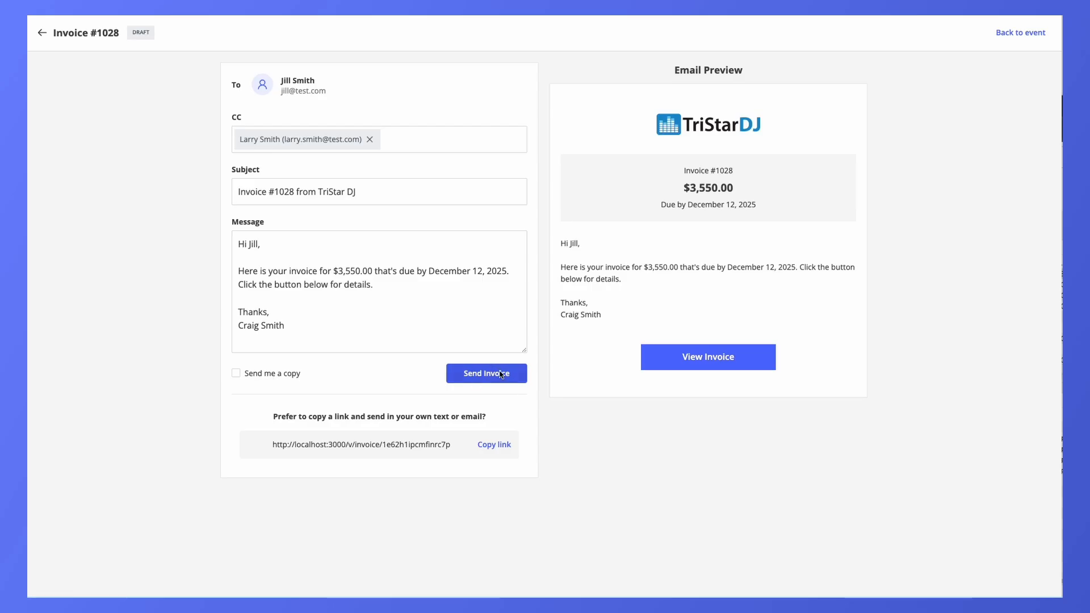
Step: Copy the invoice link and send the invoice by email
click(497, 448)
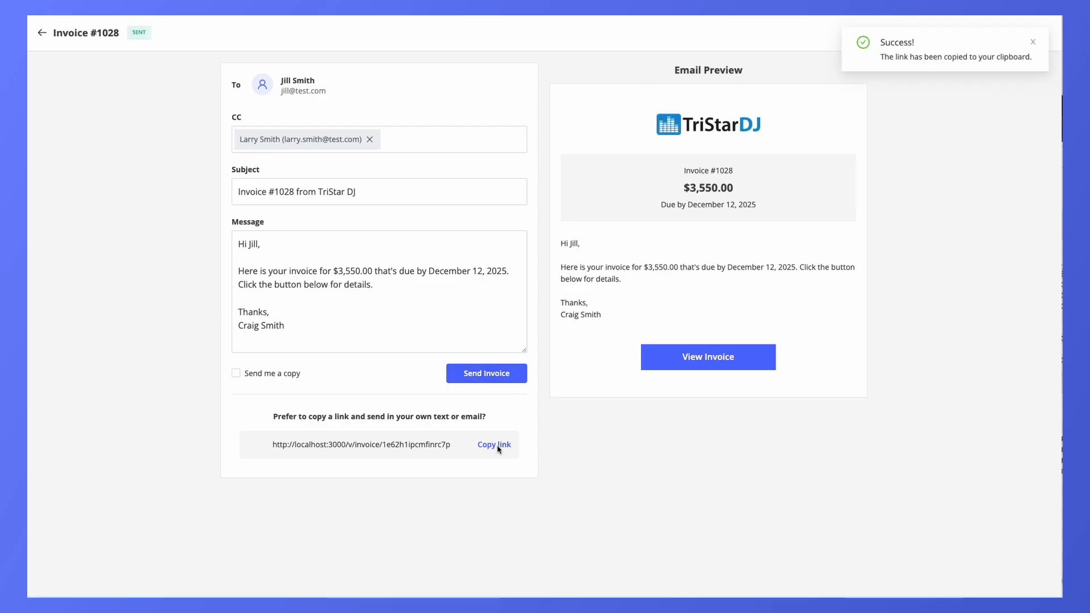
click(496, 375)
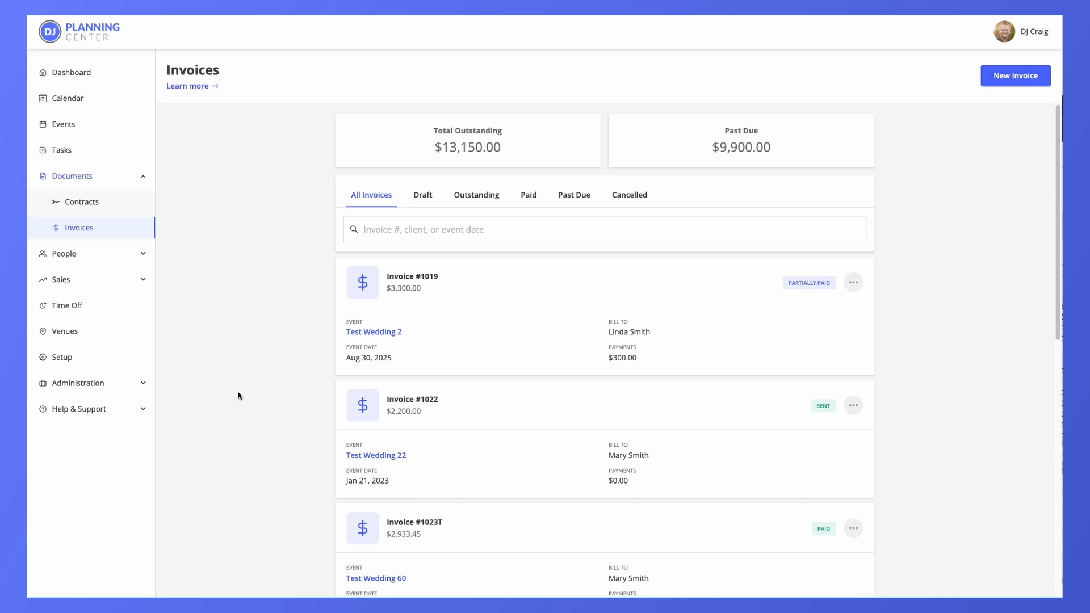
Step: Browse the Draft and Outstanding invoices, then return to the list of all invoices
click(424, 196)
click(479, 196)
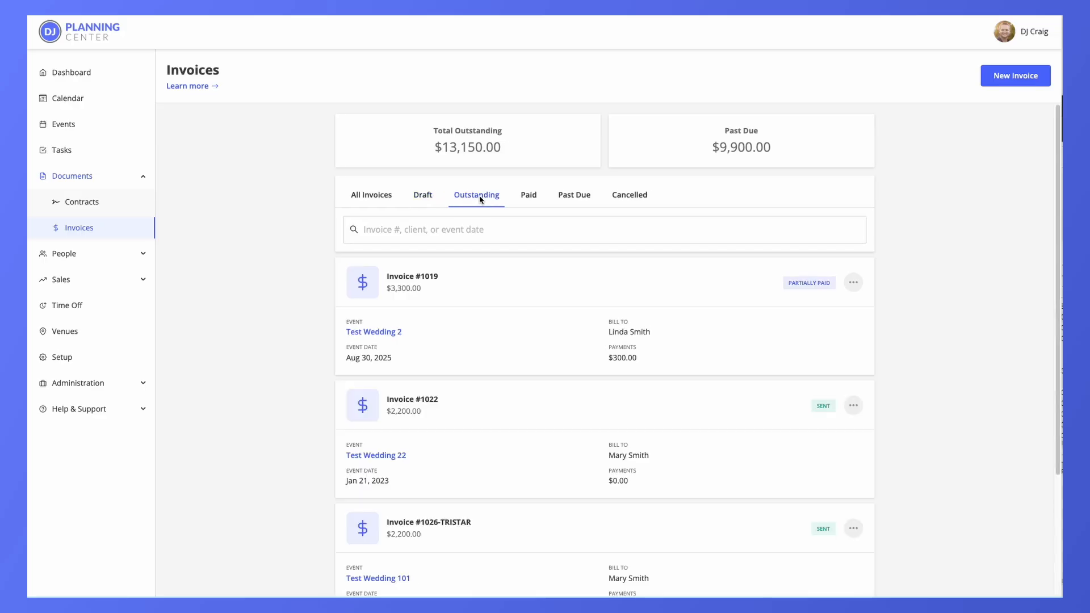
click(372, 197)
Step: Search the invoices for 1028 and open the Test Wedding invoice's details
click(389, 229)
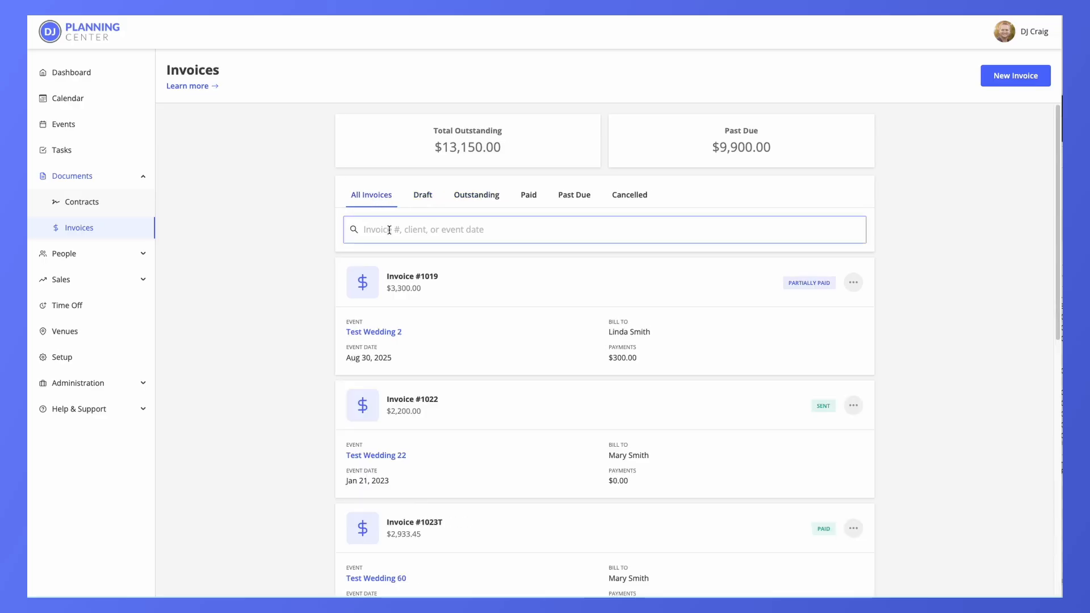
text(1028)
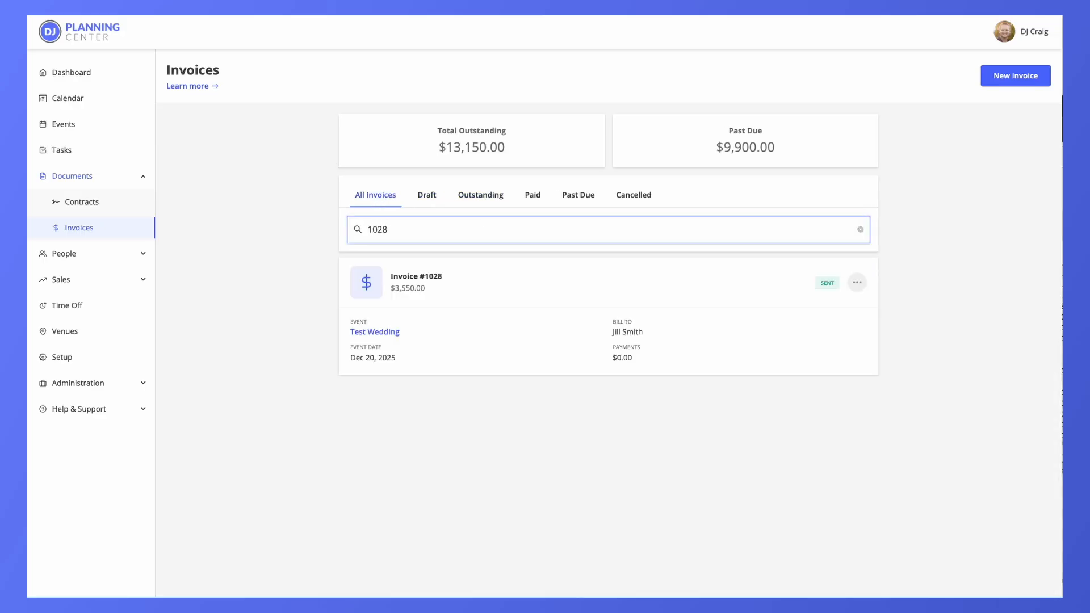
click(478, 306)
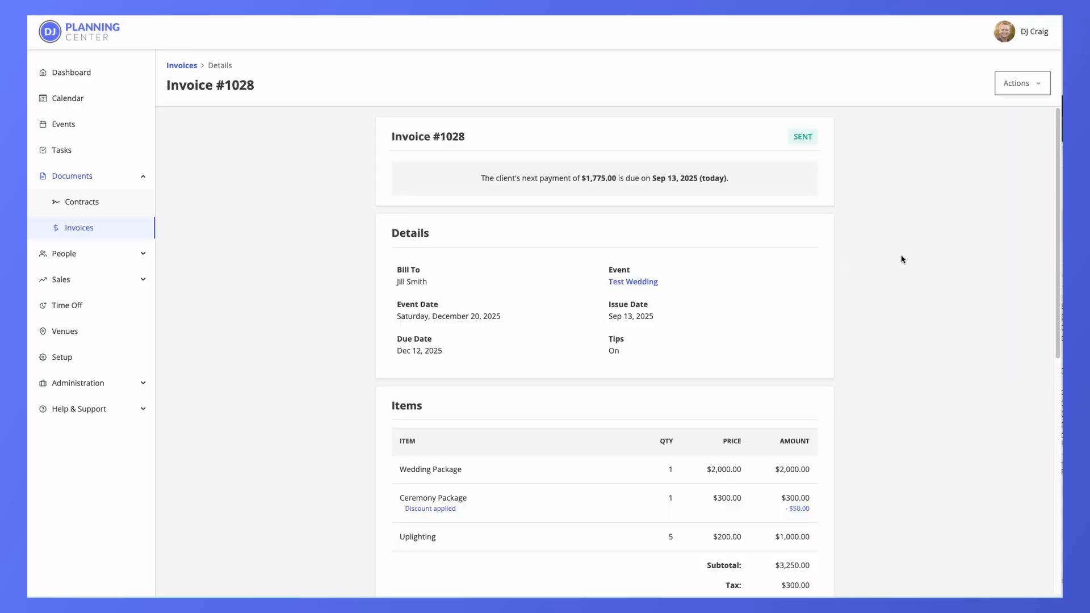
Step: Examine the scheduled reminders of both payments in the invoice's payment schedule
scroll(901, 259, down, 3)
scroll(901, 259, down, 5)
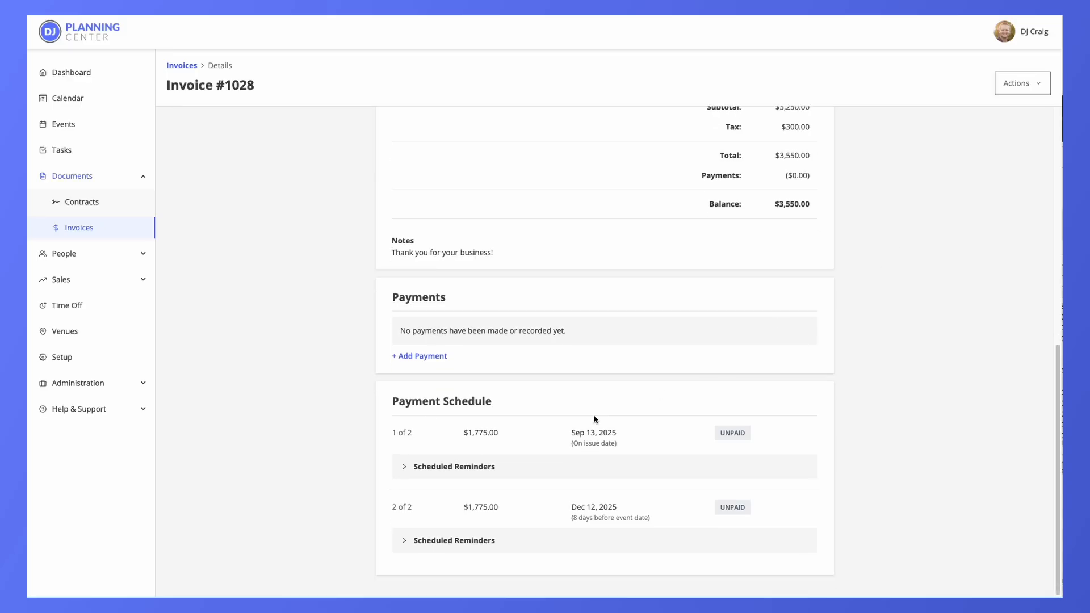
click(402, 467)
scroll(329, 470, down, 1)
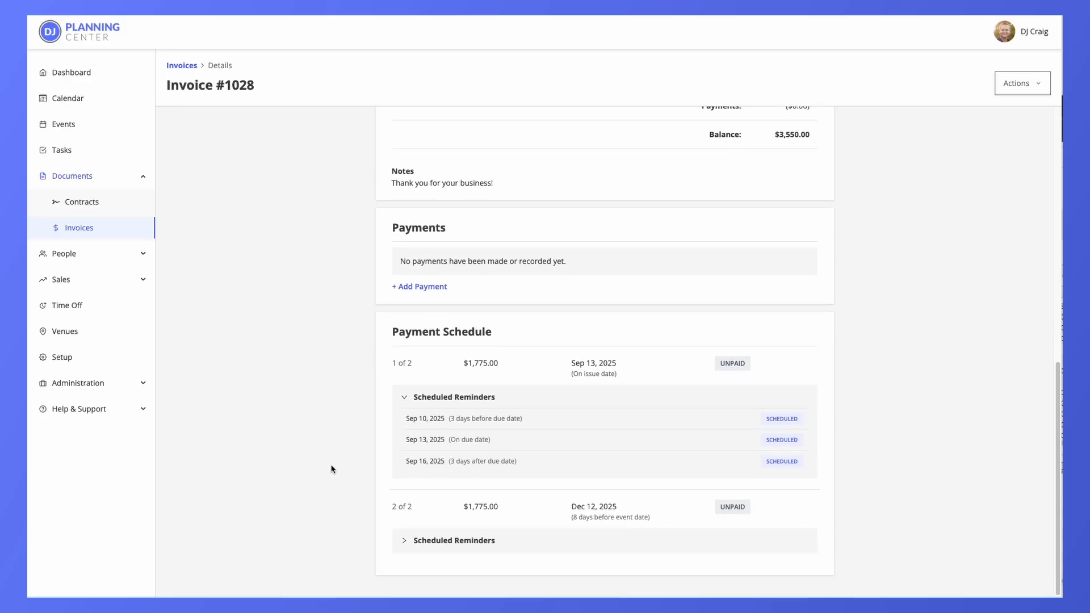
click(403, 541)
scroll(330, 531, down, 1)
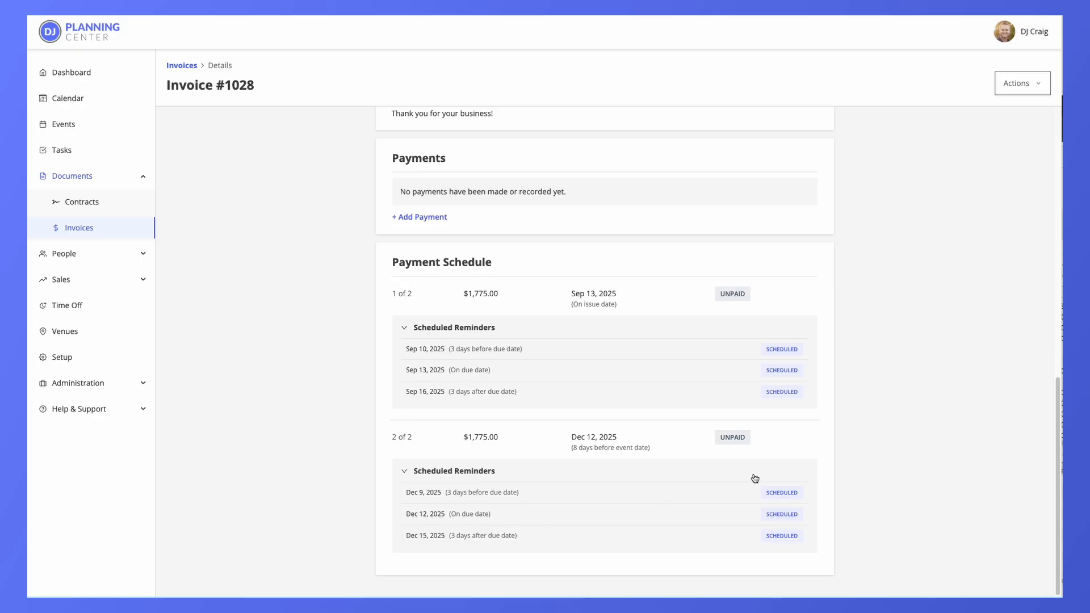
Step: Open the client's view of the invoice and review its items and payment schedule
click(1013, 85)
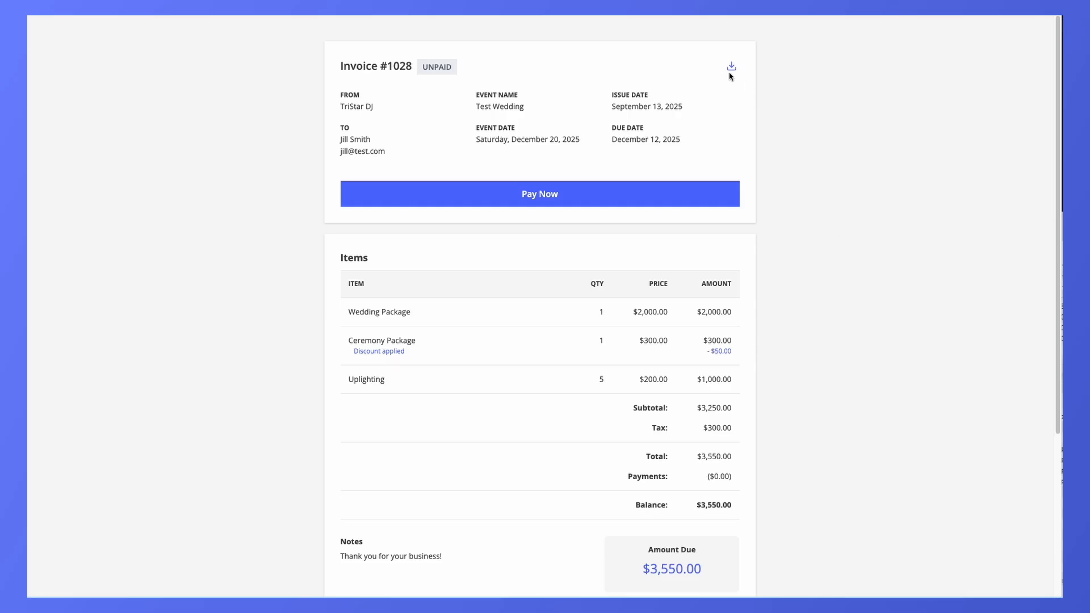
scroll(791, 295, down, 1)
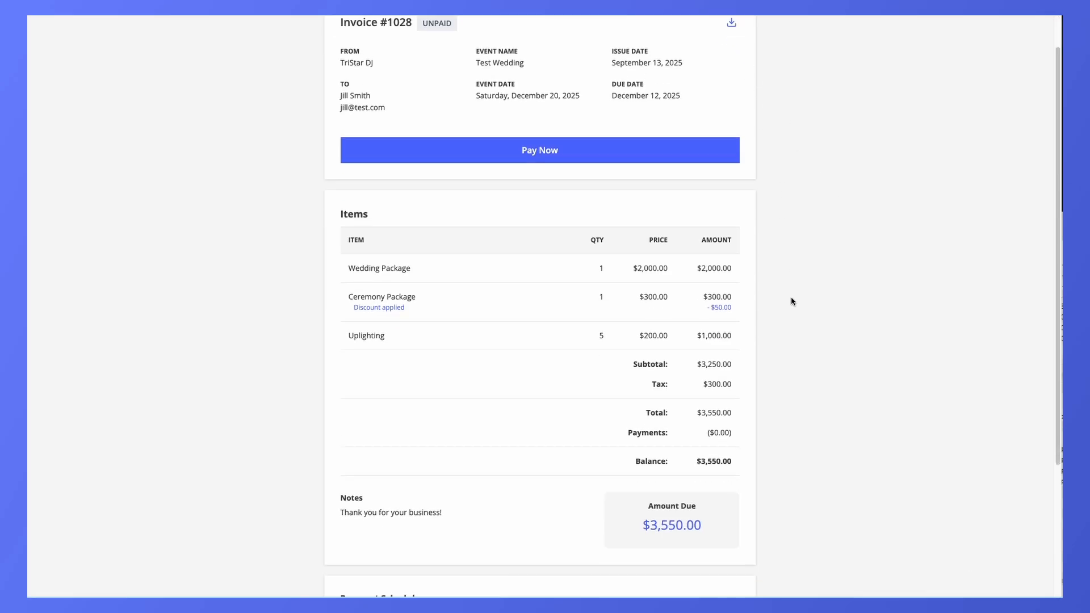
scroll(791, 297, down, 4)
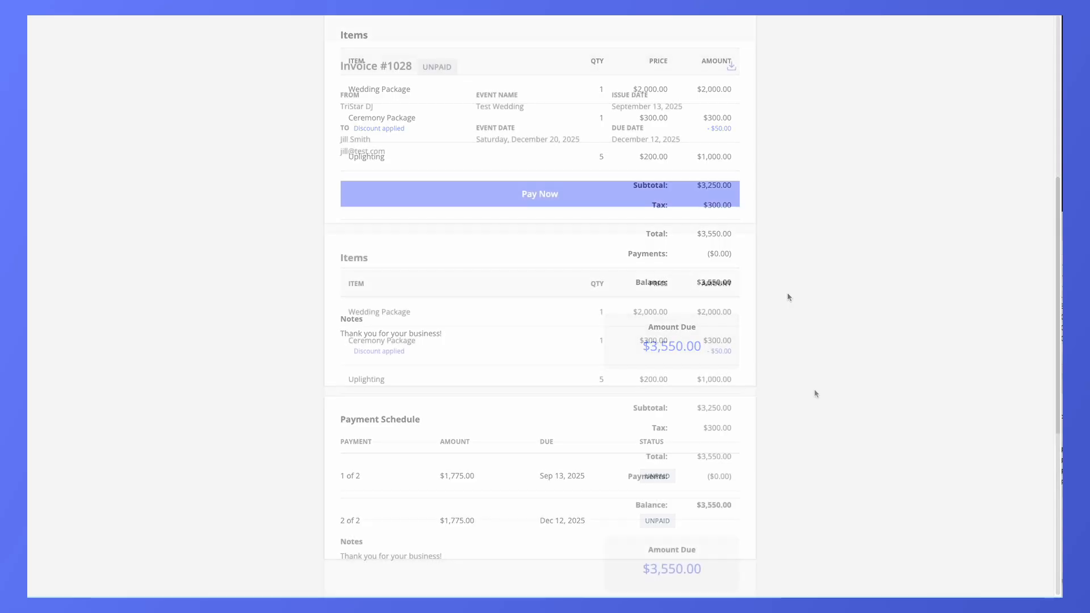
Step: Start paying the invoice as the client, try including Payment #2, and continue with only Payment #1 of $1,775.00
click(598, 200)
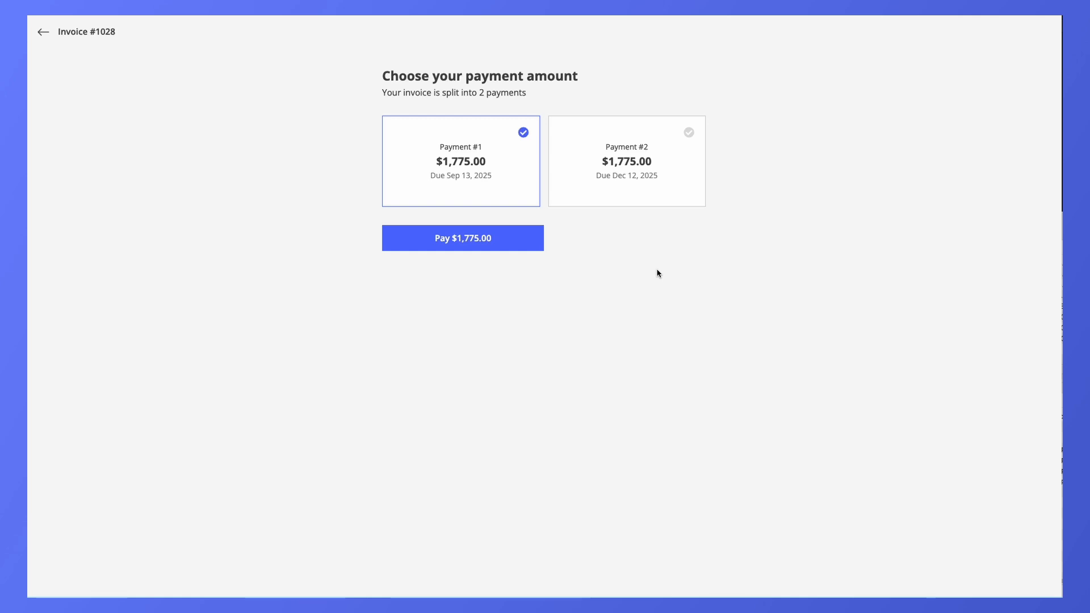
click(641, 175)
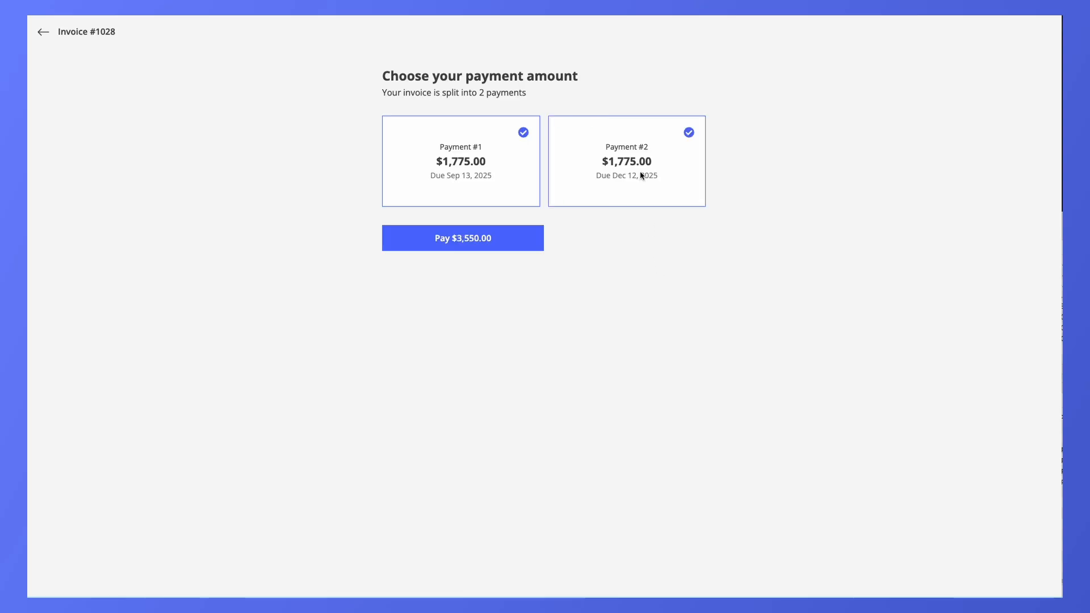
click(641, 176)
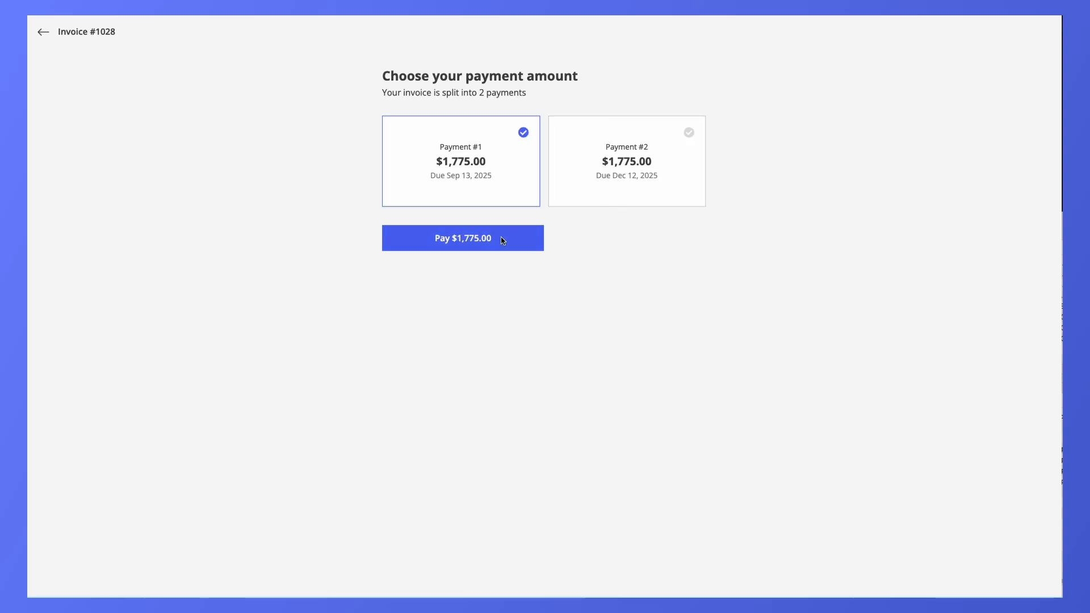
click(473, 242)
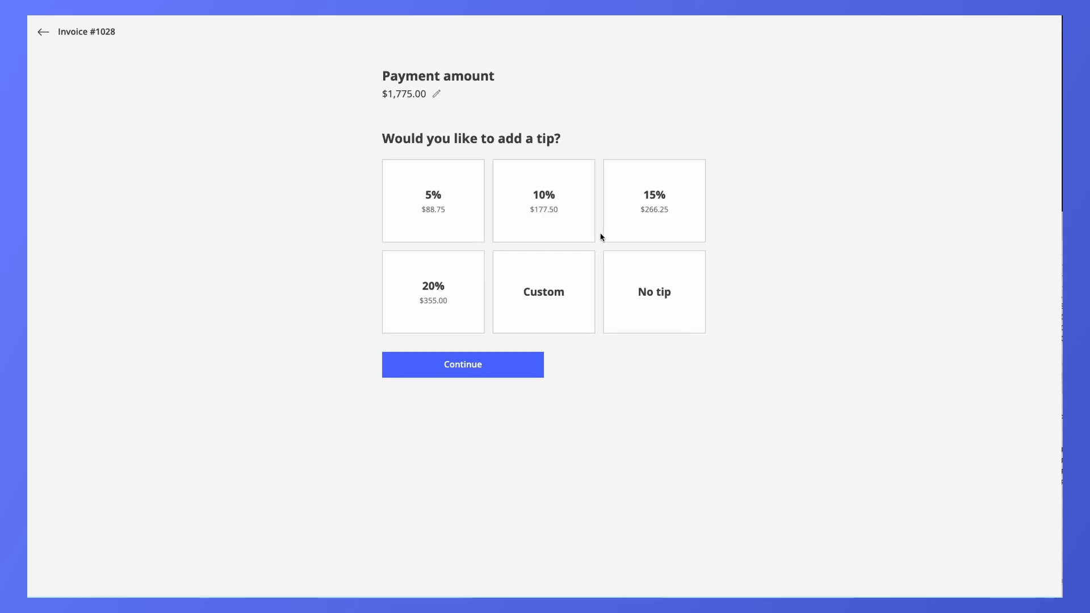
Step: Add a 10% tip to the $1,775.00 payment and continue with Credit Card as the payment method
click(565, 212)
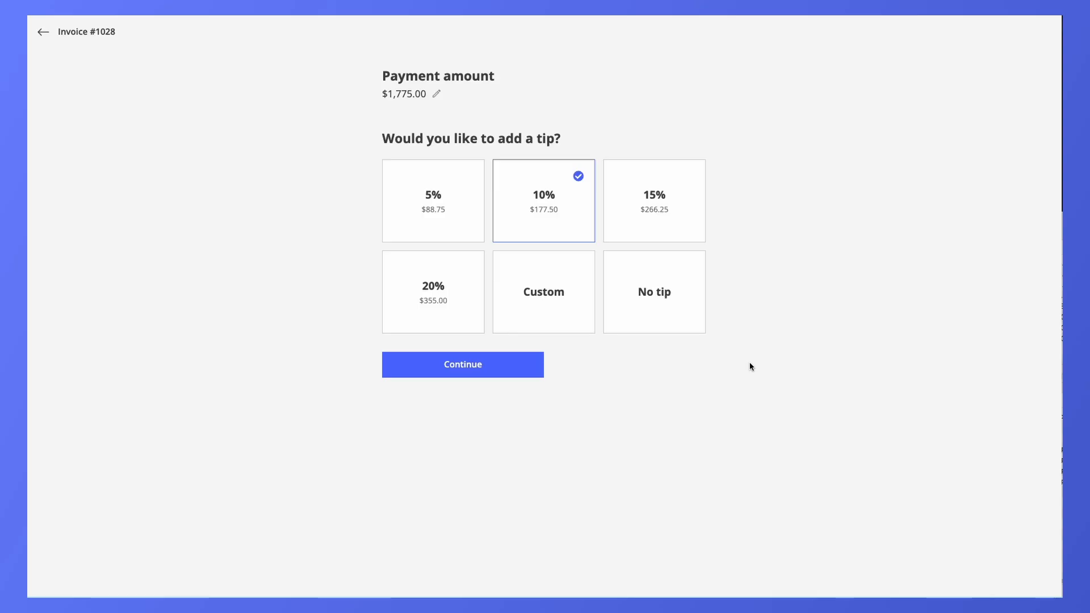
click(486, 366)
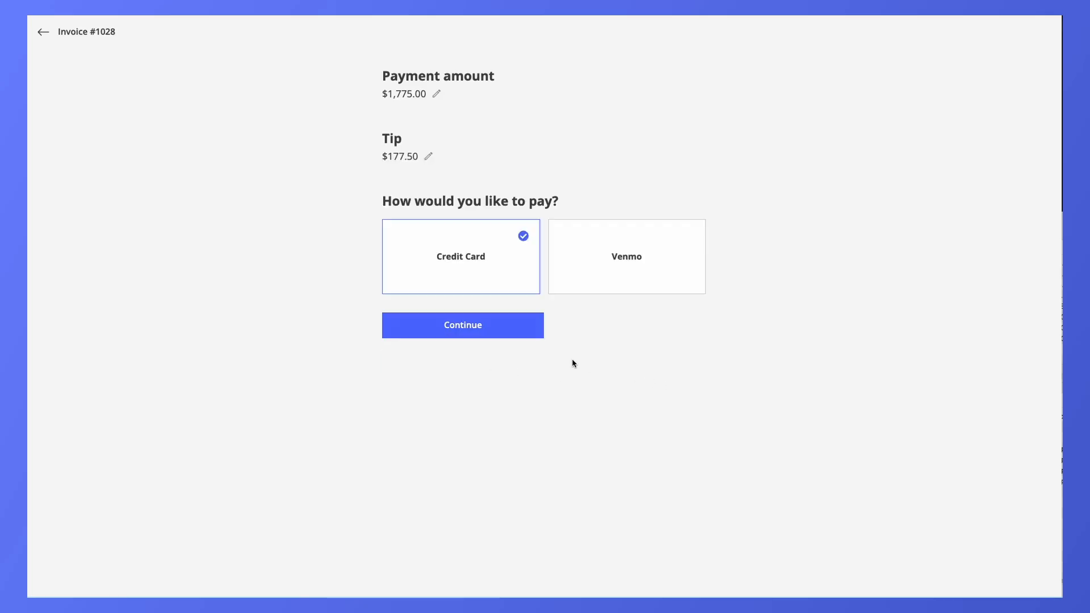
click(474, 329)
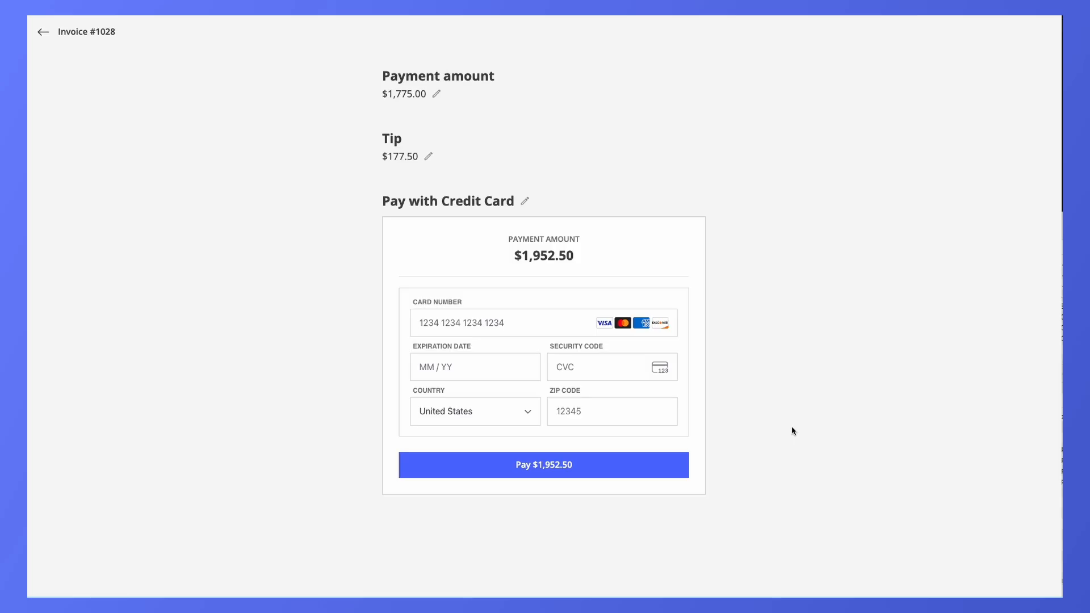
Step: Change the payment method from Credit Card to Venmo and continue
click(525, 201)
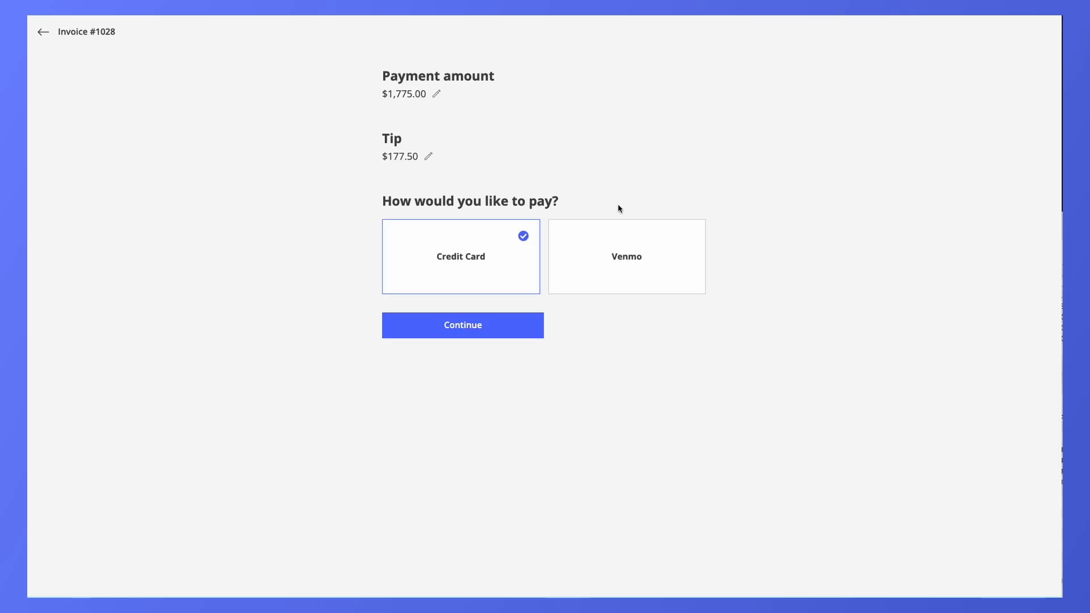
click(659, 261)
click(478, 325)
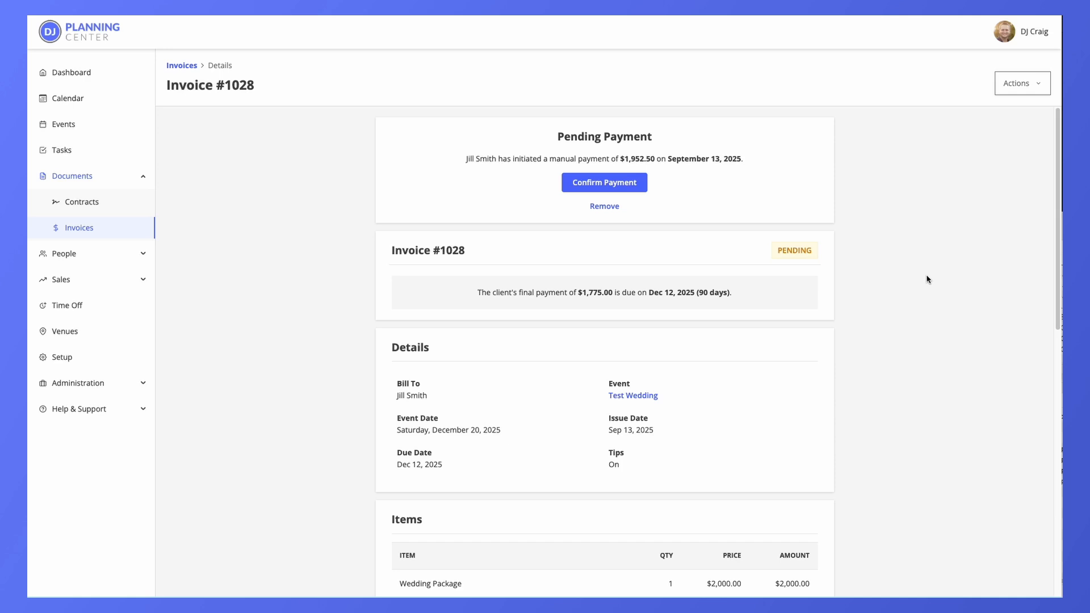
Step: Confirm the client's pending Venmo payment on invoice #1028, with the client's payment confirmation email enabled
click(604, 184)
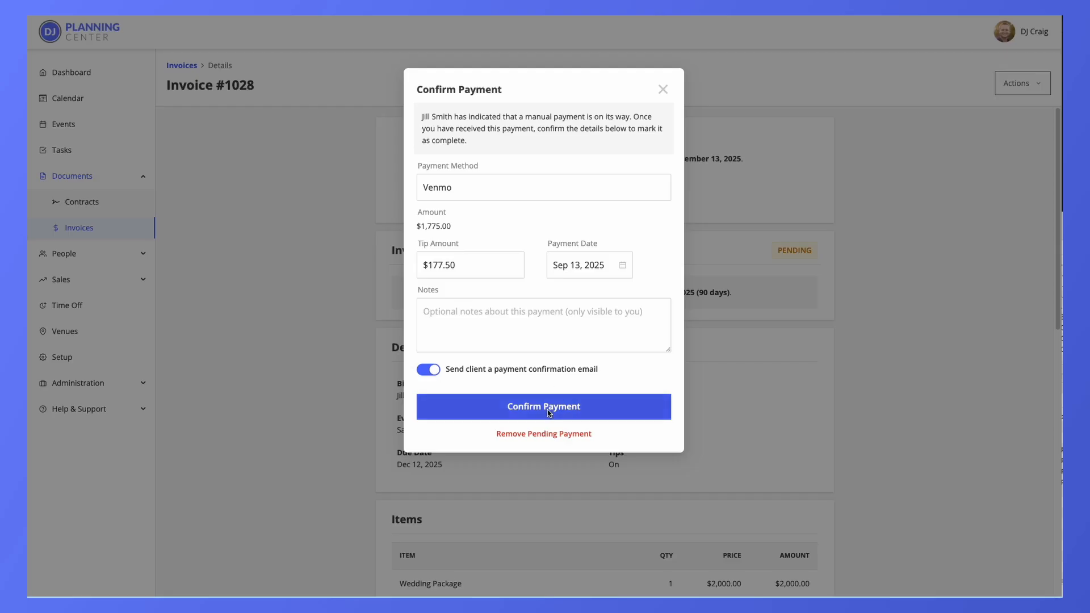
click(603, 412)
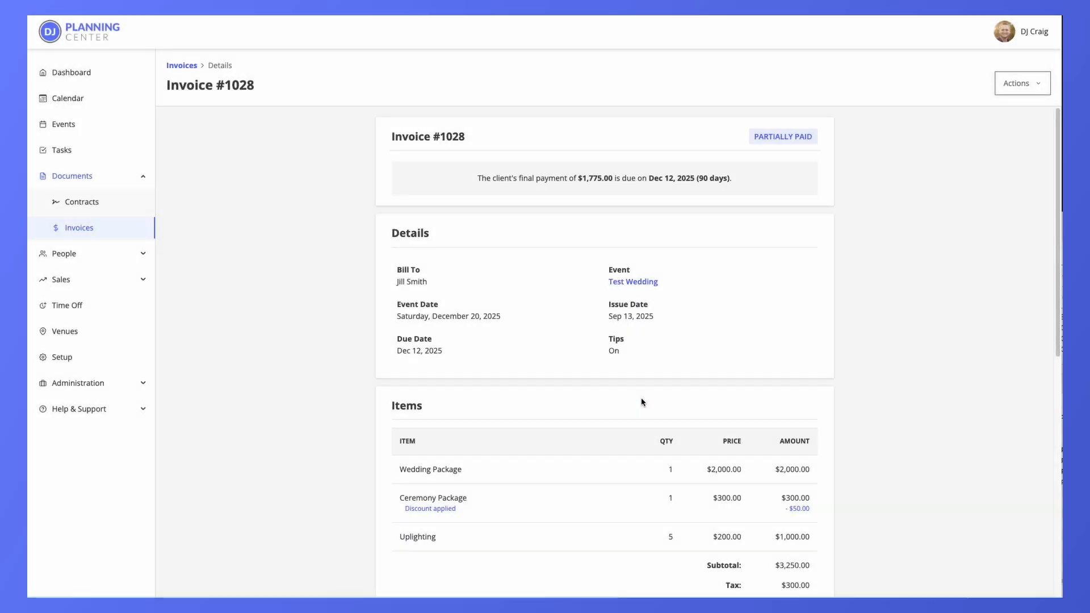
Step: Examine the scheduled and custom options for manually adding a payment to the invoice, without adding one
scroll(641, 402, down, 8)
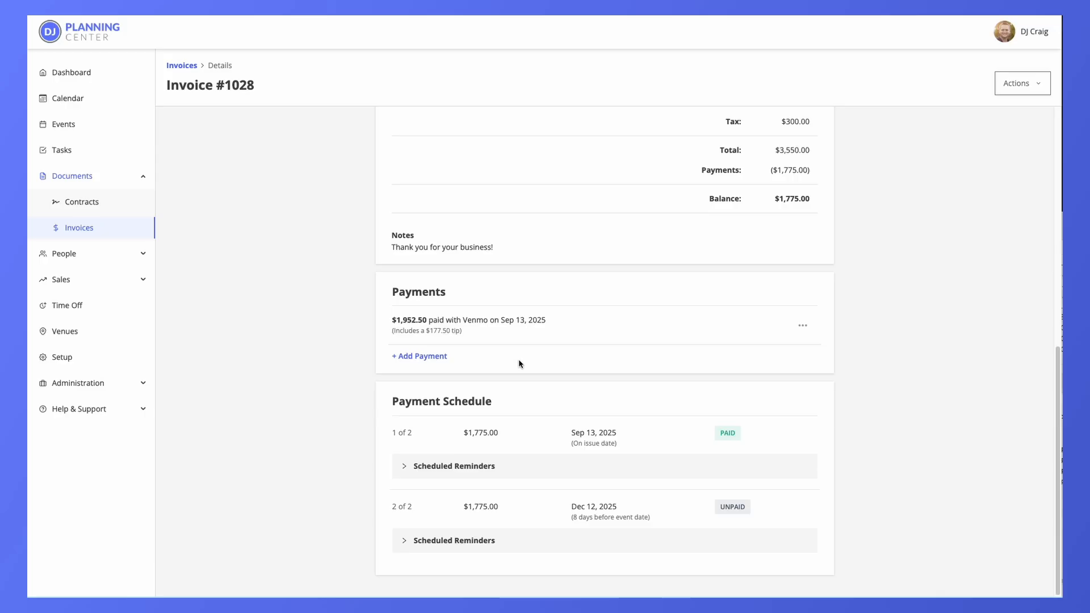
click(442, 356)
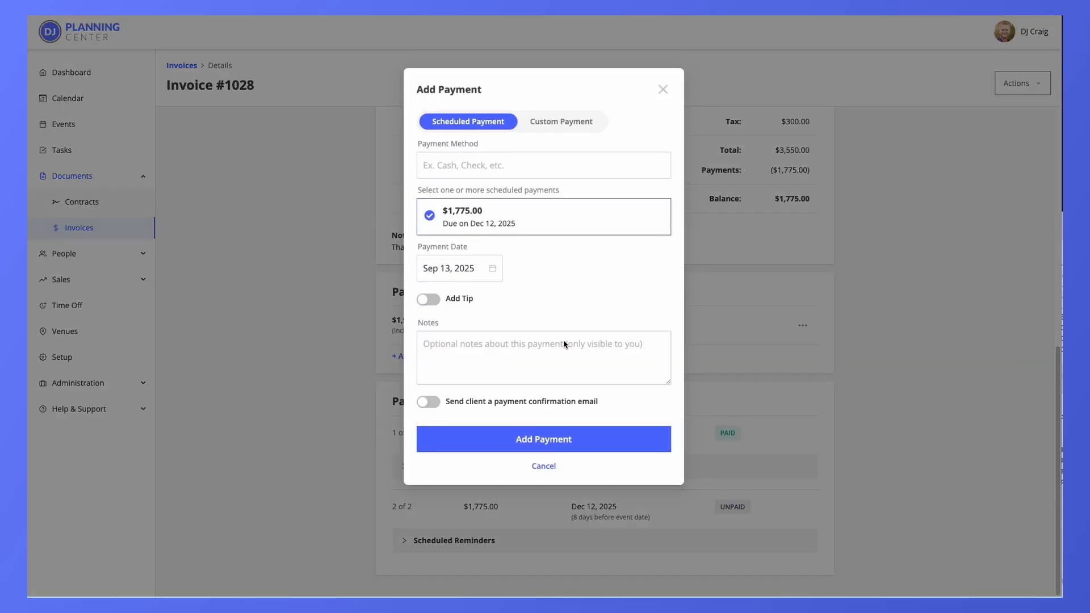
click(558, 122)
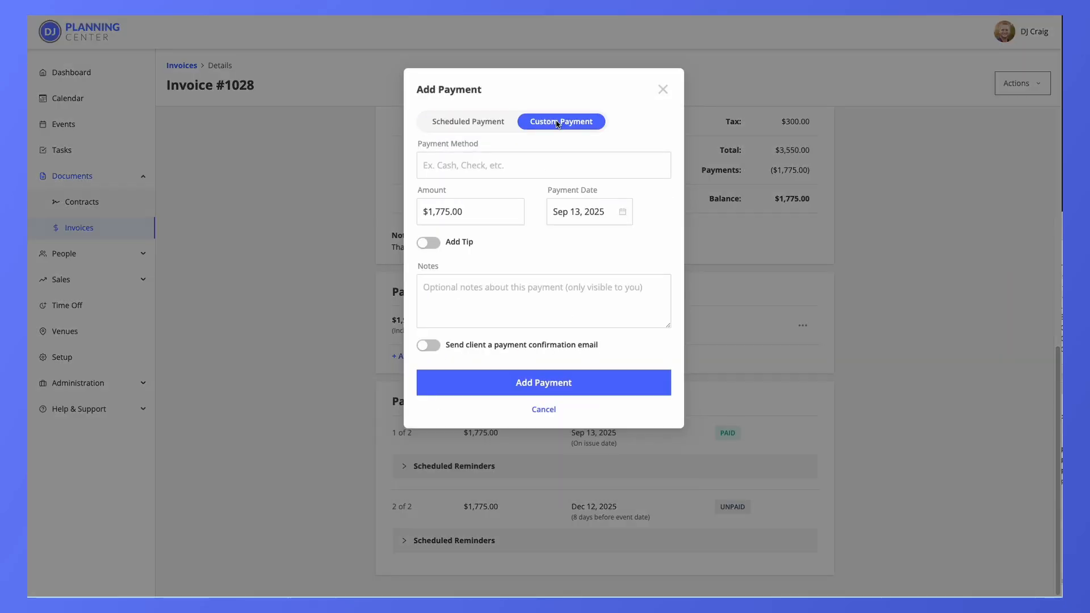
click(469, 123)
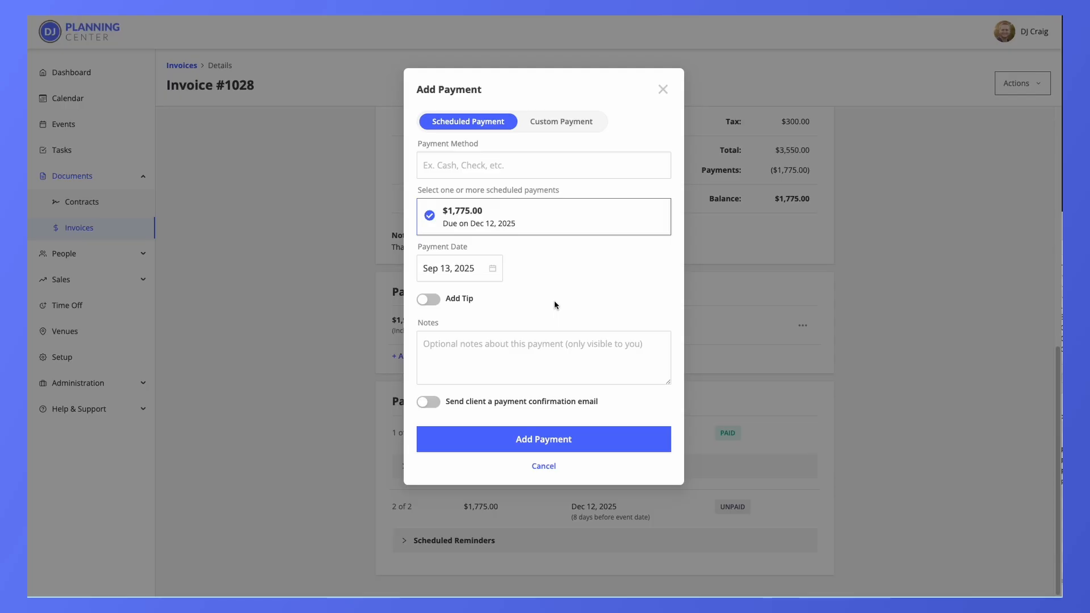
click(548, 467)
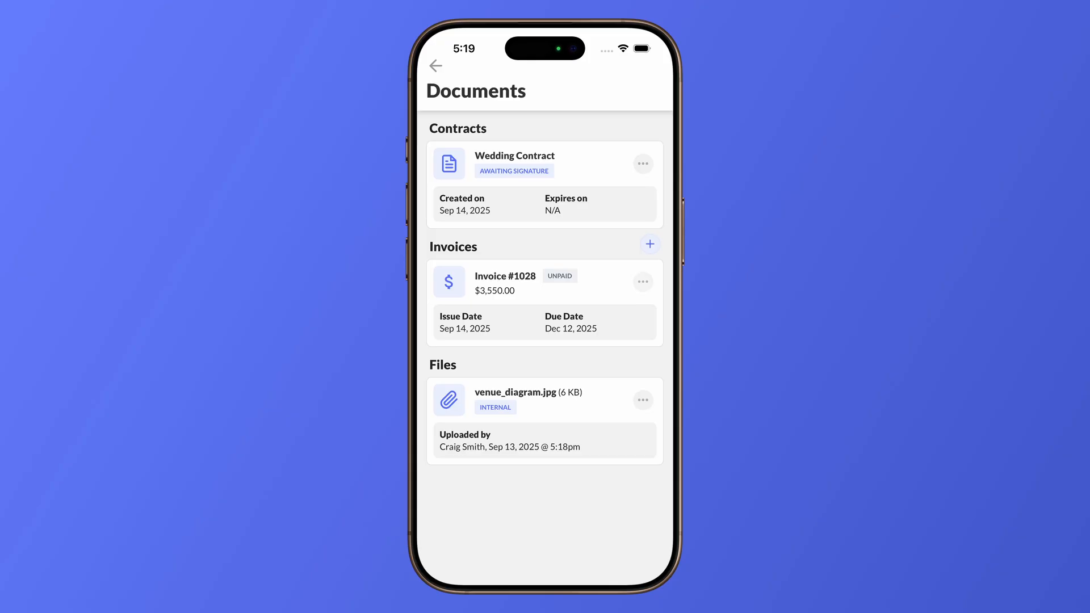
Step: In the mobile app, open invoice #1028 for editing, go through its details, line items, payment schedule, reminders and payment methods, and save it
click(643, 282)
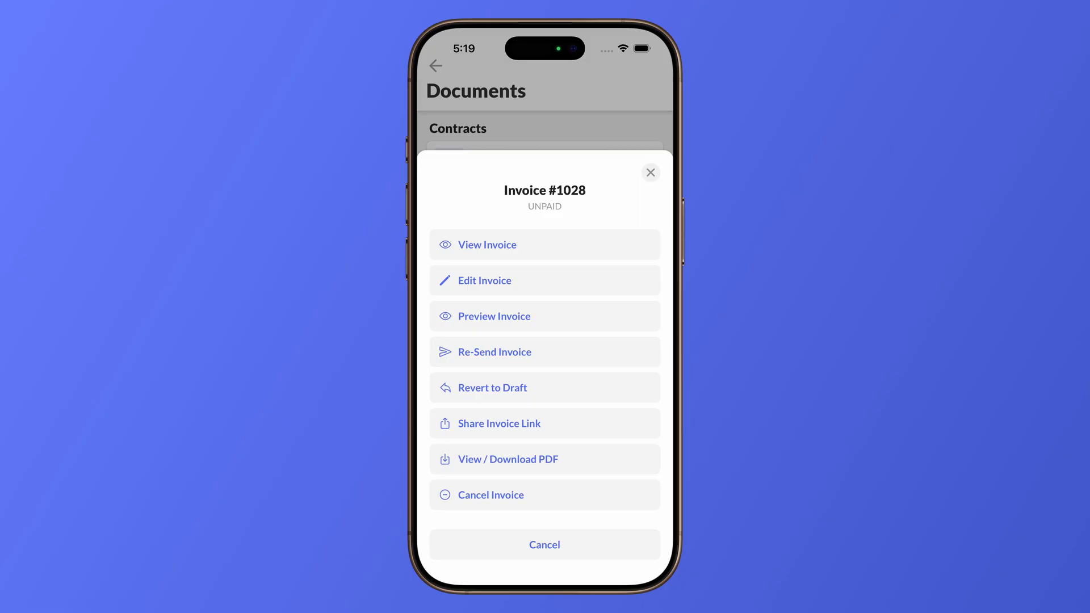
click(485, 281)
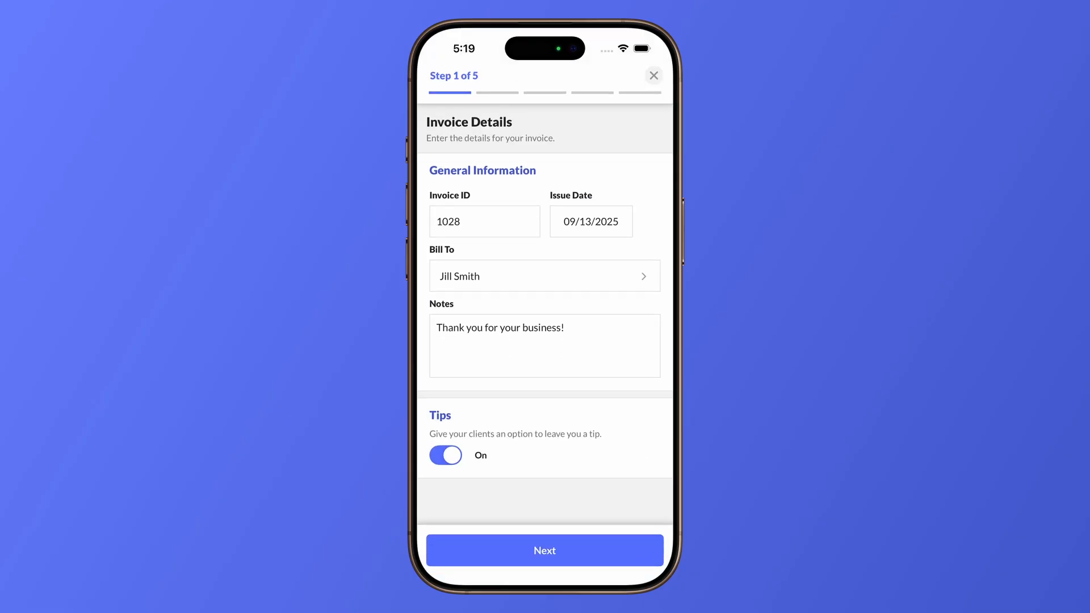
click(545, 550)
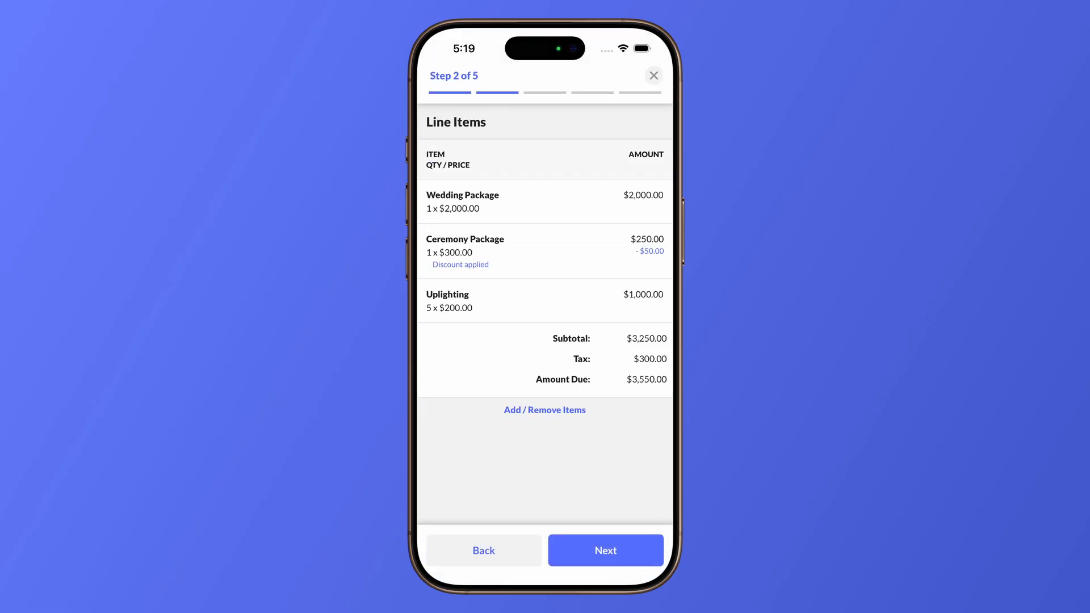
click(606, 550)
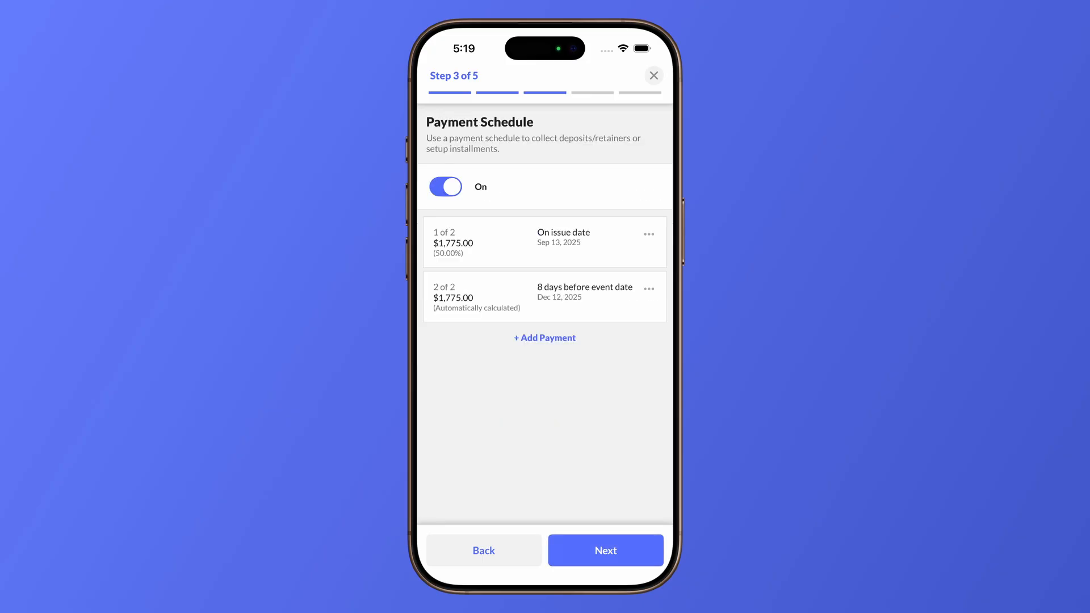
click(605, 550)
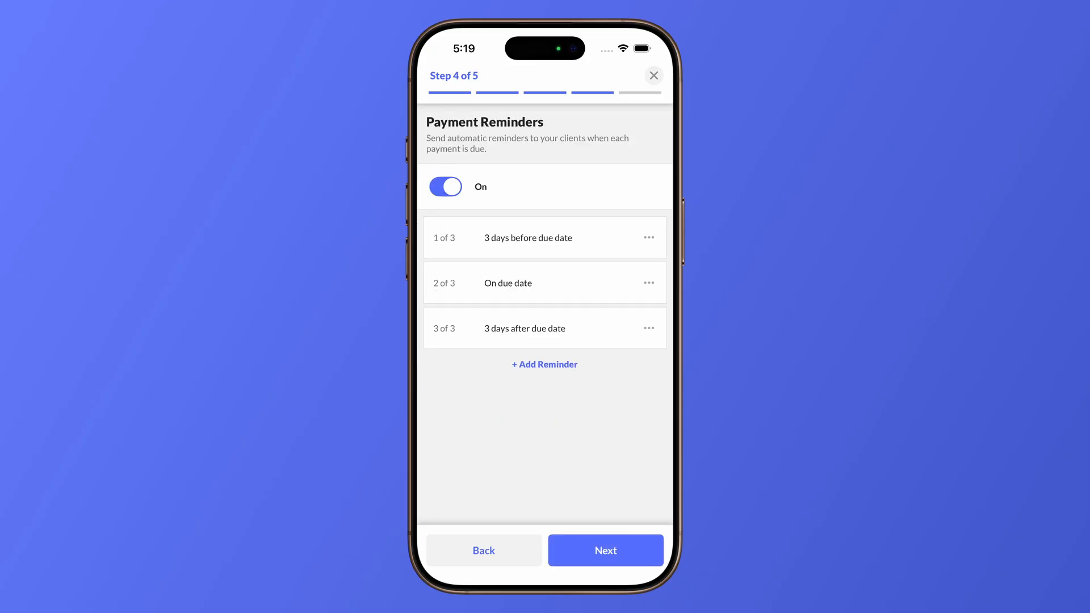
click(605, 550)
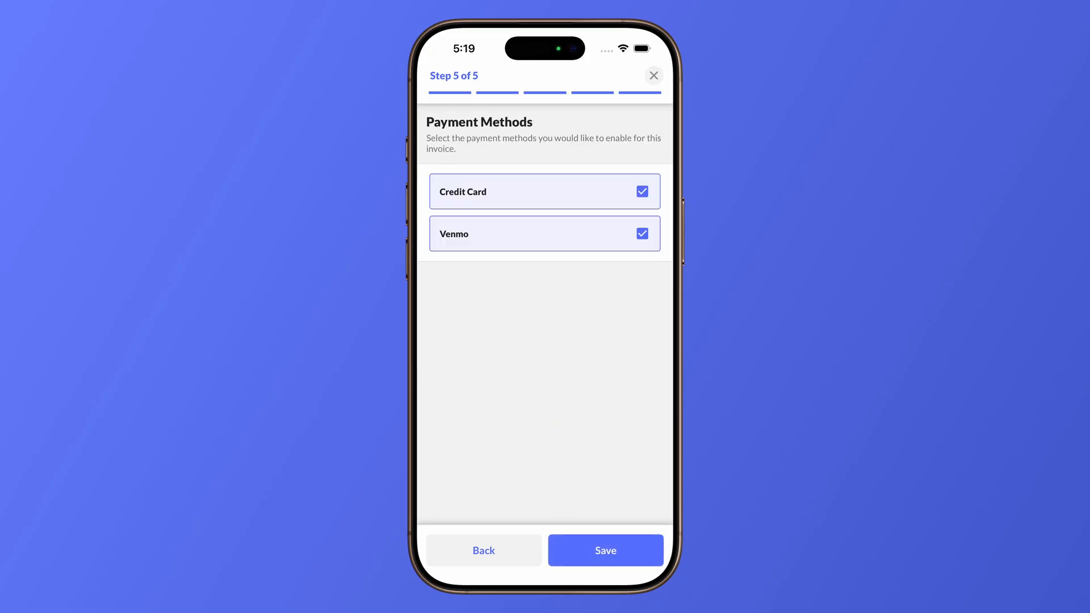
click(605, 550)
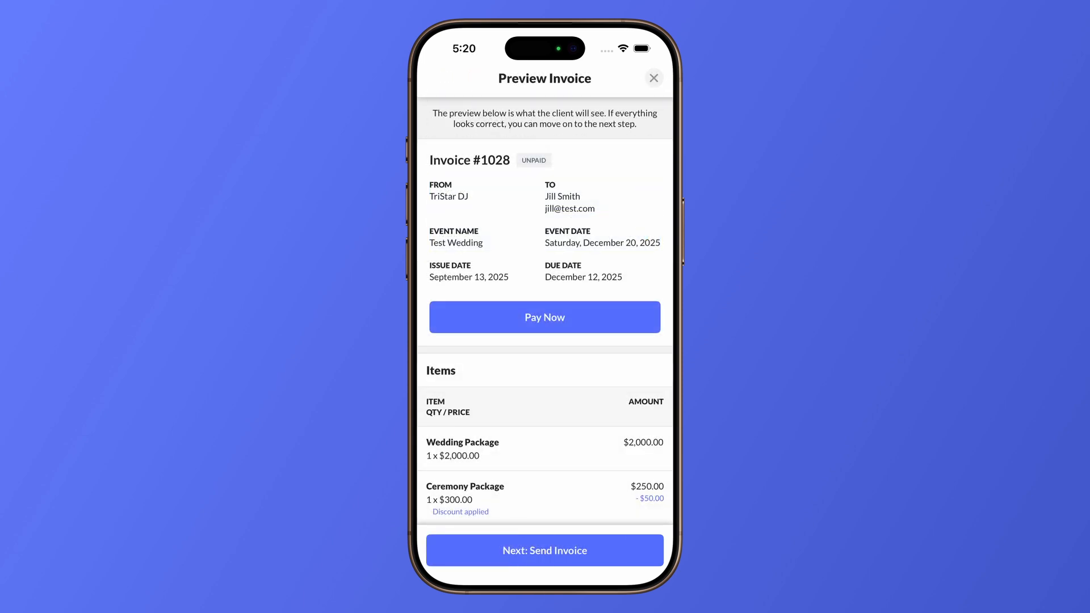
Step: Review the invoice preview's totals and payment schedule, and proceed to the sending form to check its message and link-sharing option
scroll(545, 310, down, 8)
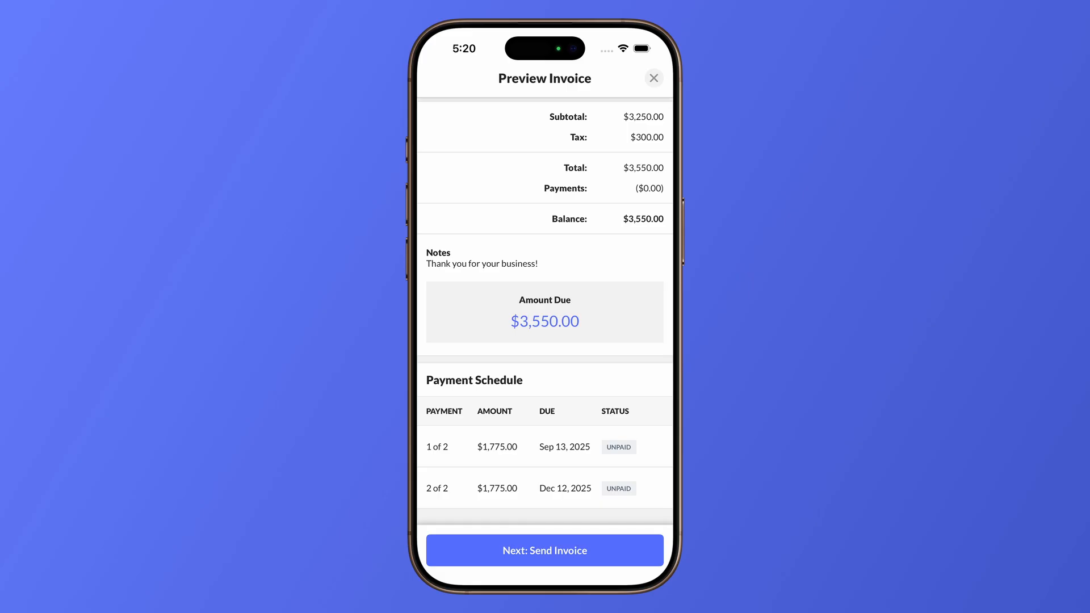
click(545, 550)
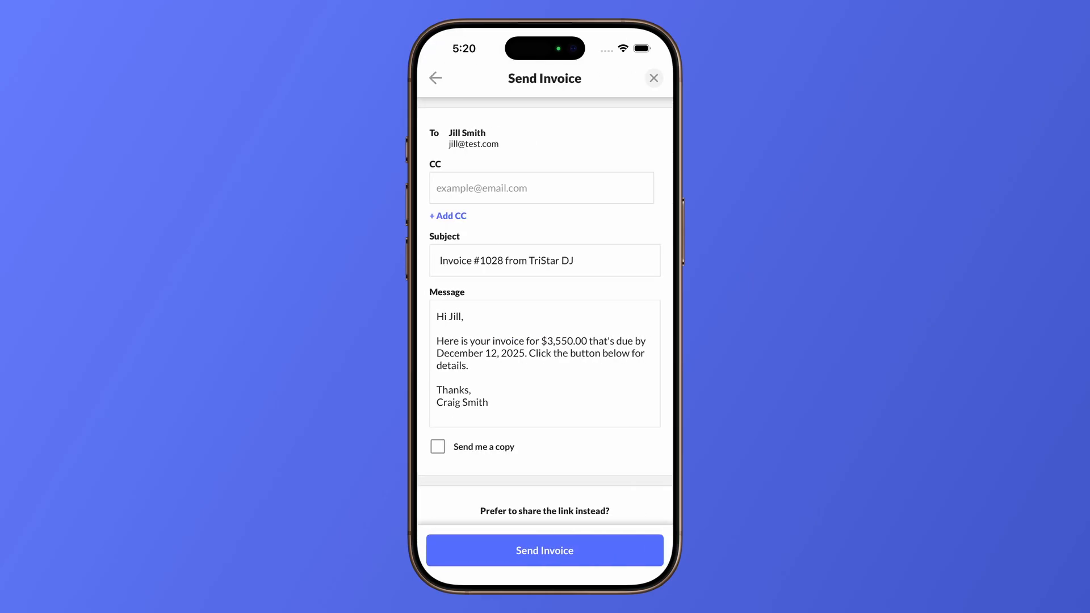
scroll(545, 341, down, 2)
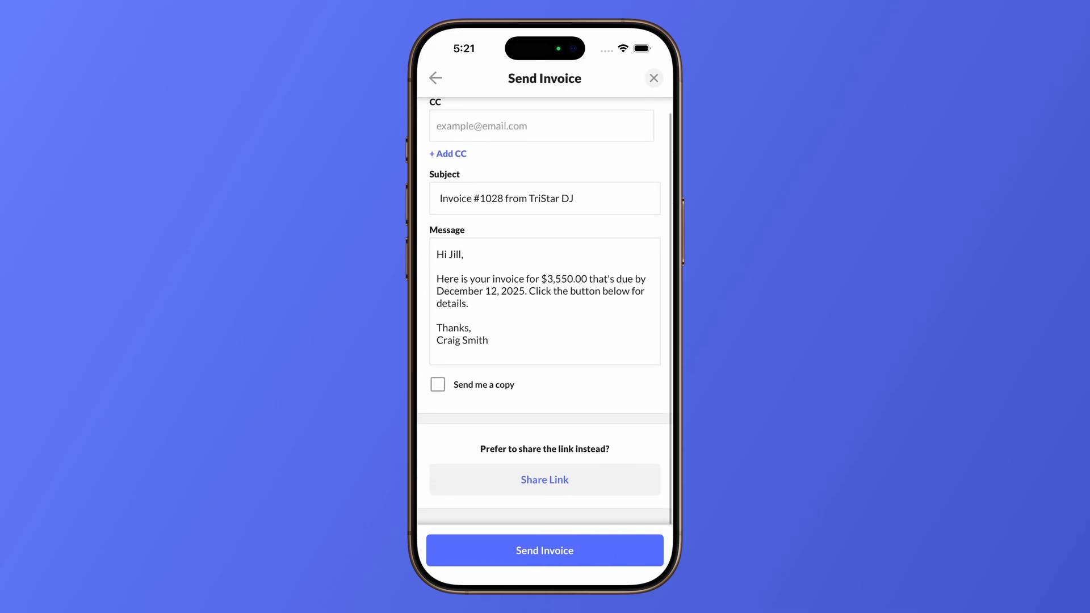